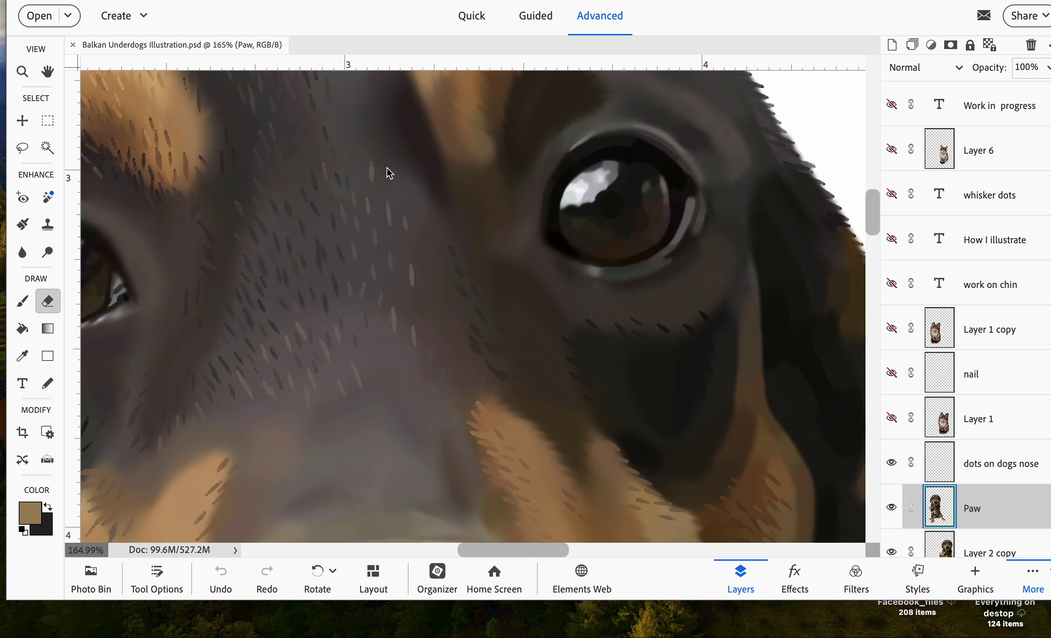
Display the document's edit history and make the cat layer, Layer 6, visible over the dogs
{"action": "scroll", "coordinate": [389, 172], "scroll_direction": "down", "scroll_amount": 5}
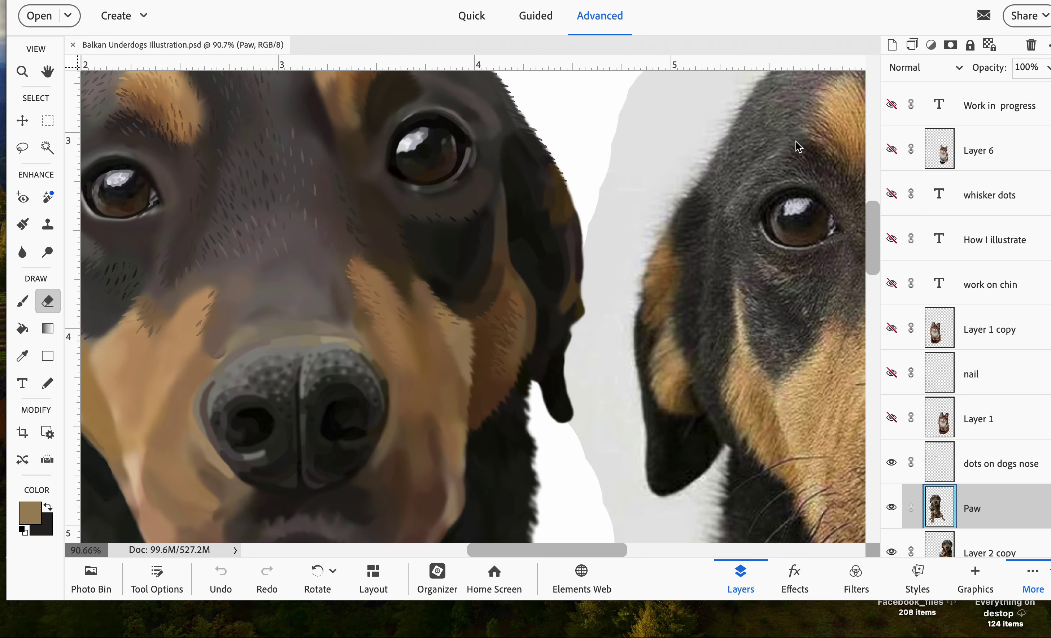
{"action": "key", "text": "F10"}
{"action": "left_click", "coordinate": [891, 149]}
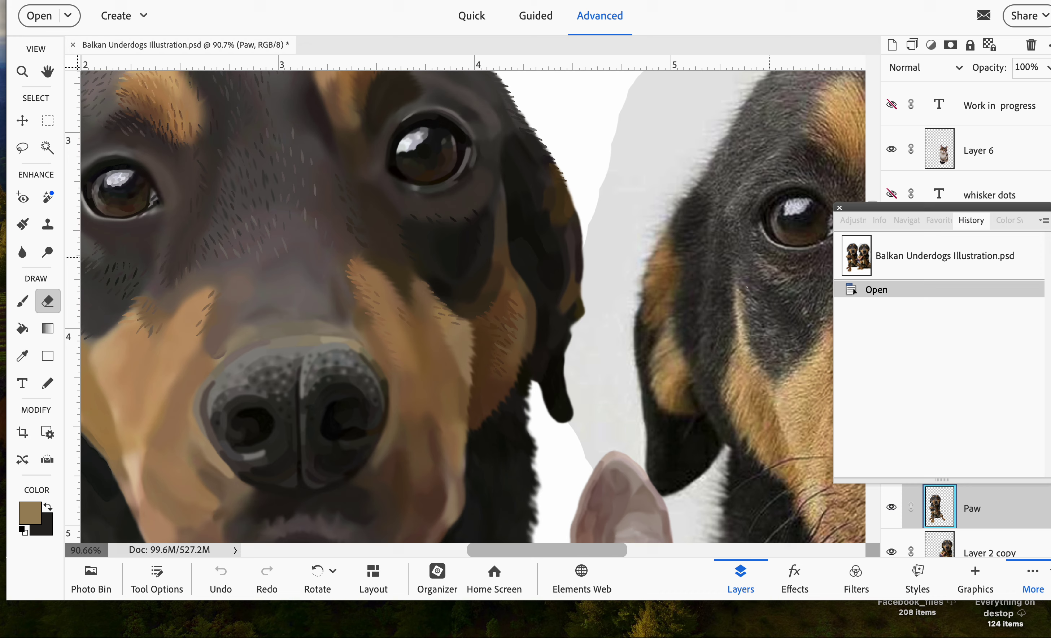
{"action": "scroll", "coordinate": [747, 287], "scroll_direction": "down", "scroll_amount": 4}
{"action": "scroll", "coordinate": [747, 287], "scroll_direction": "right", "scroll_amount": 2}
{"action": "scroll", "coordinate": [747, 287], "scroll_direction": "down", "scroll_amount": 7}
{"action": "scroll", "coordinate": [747, 287], "scroll_direction": "right", "scroll_amount": 2}
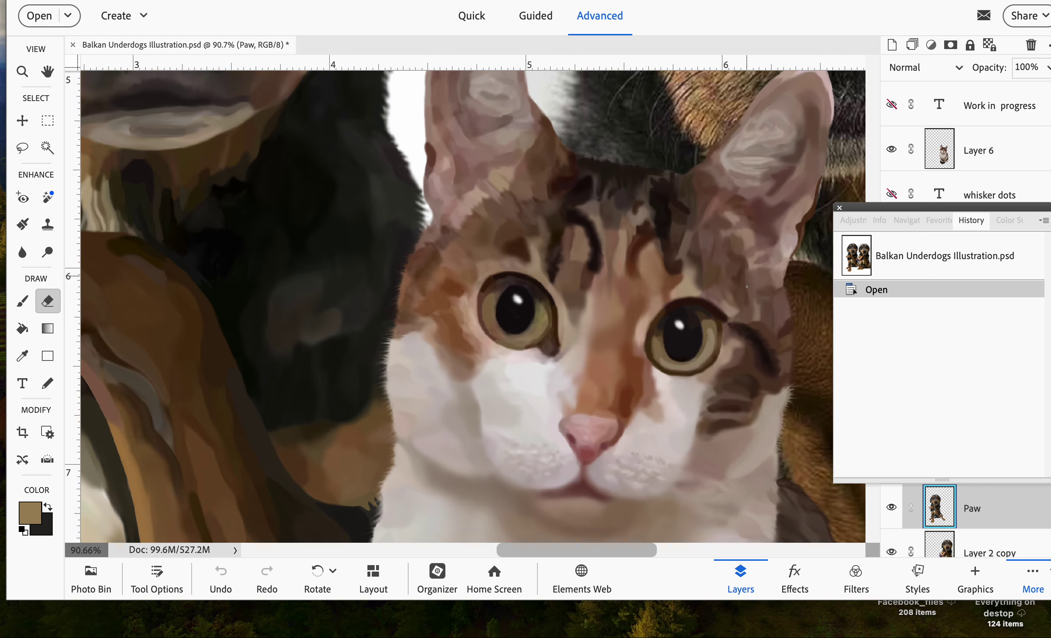
Activate the Brush tool and choose the 186 px textured brush from the Basic Brushes set
{"action": "scroll", "coordinate": [747, 287], "scroll_direction": "left", "scroll_amount": 1}
{"action": "scroll", "coordinate": [747, 287], "scroll_direction": "up", "scroll_amount": 8}
{"action": "scroll", "coordinate": [747, 287], "scroll_direction": "left", "scroll_amount": 6}
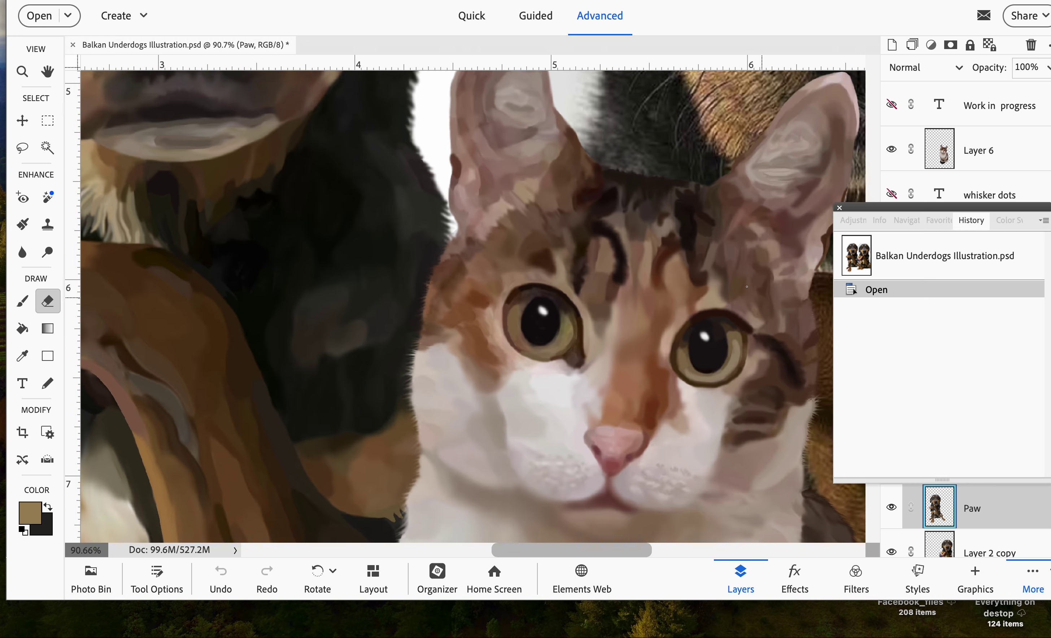
{"action": "scroll", "coordinate": [747, 287], "scroll_direction": "up", "scroll_amount": 5}
{"action": "scroll", "coordinate": [747, 287], "scroll_direction": "left", "scroll_amount": 1}
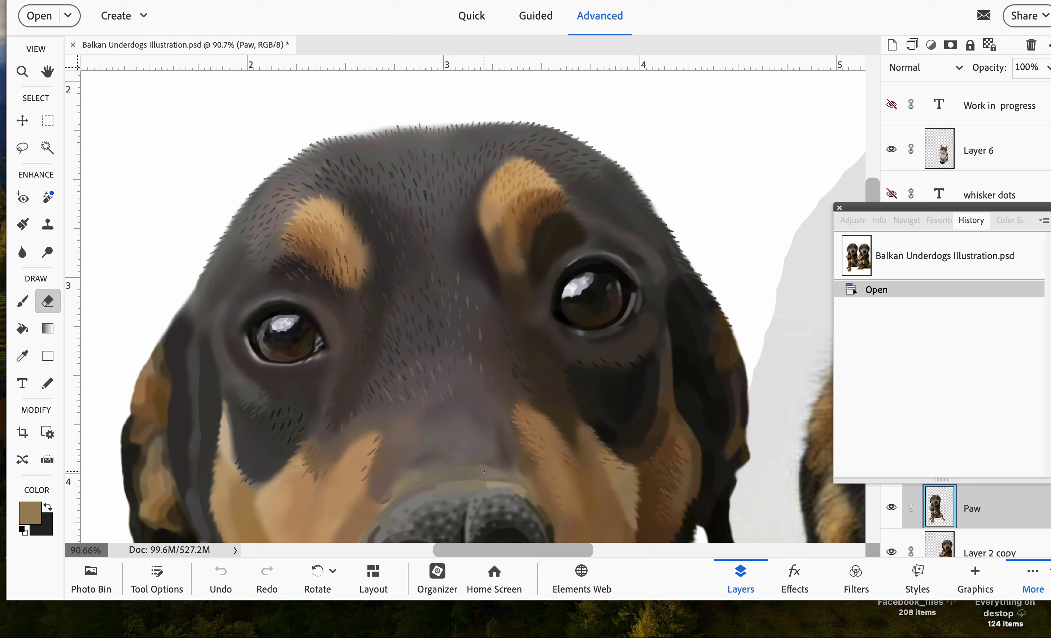
{"action": "key", "text": "b"}
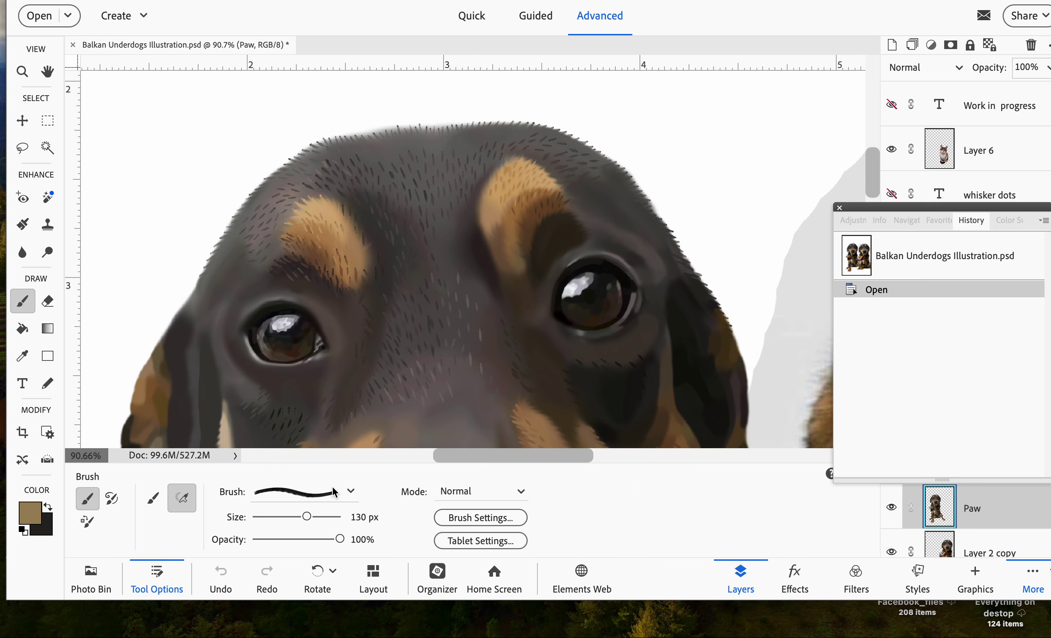
{"action": "left_click", "coordinate": [325, 495]}
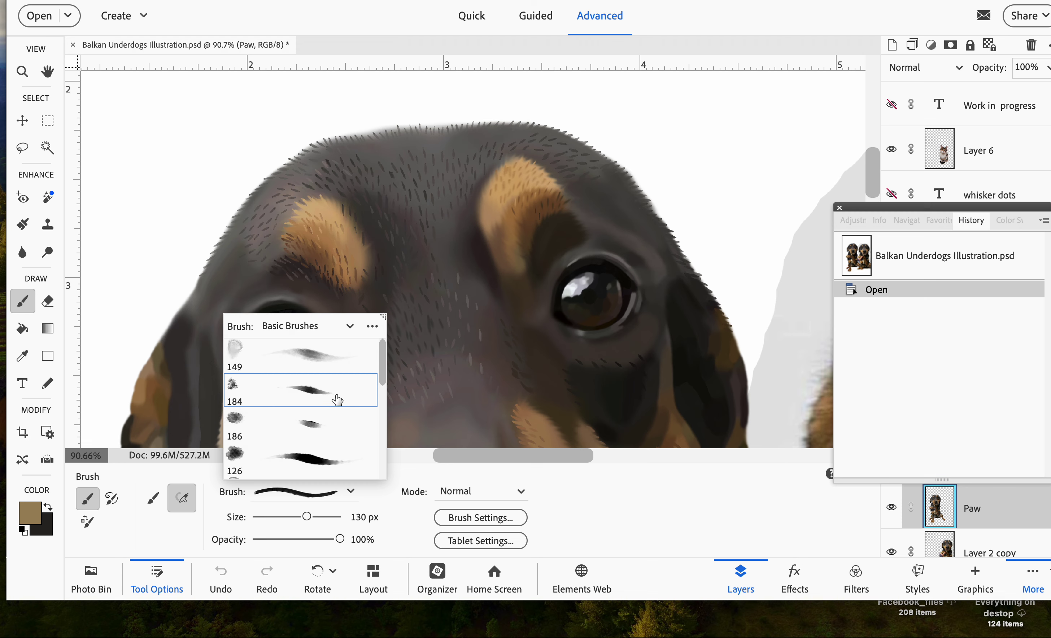
{"action": "left_click", "coordinate": [320, 422]}
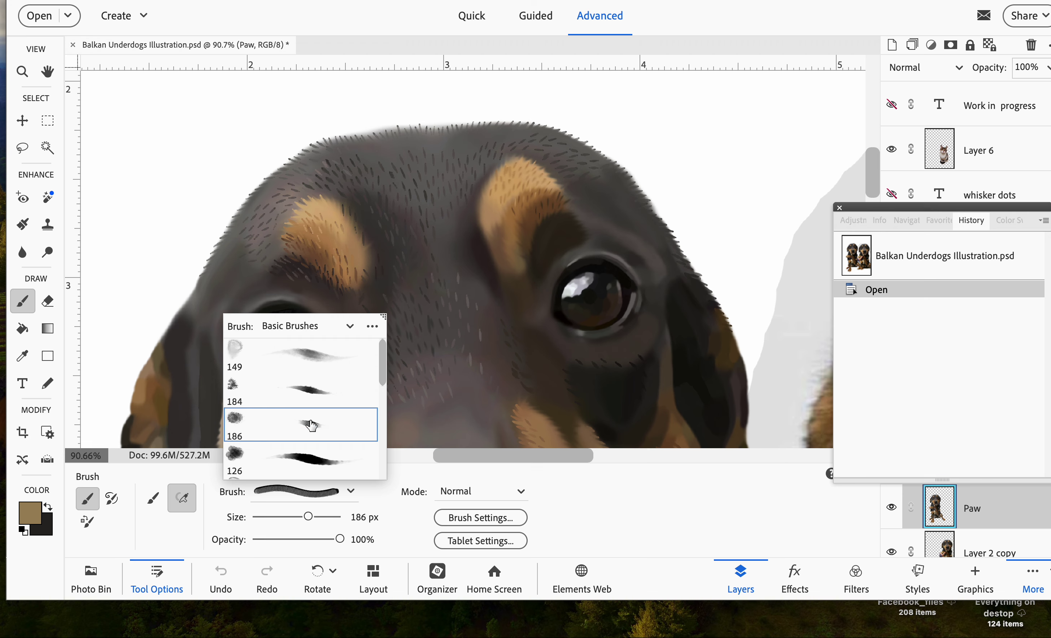
{"action": "scroll", "coordinate": [314, 419], "scroll_direction": "down", "scroll_amount": 3}
{"action": "left_click", "coordinate": [326, 437]}
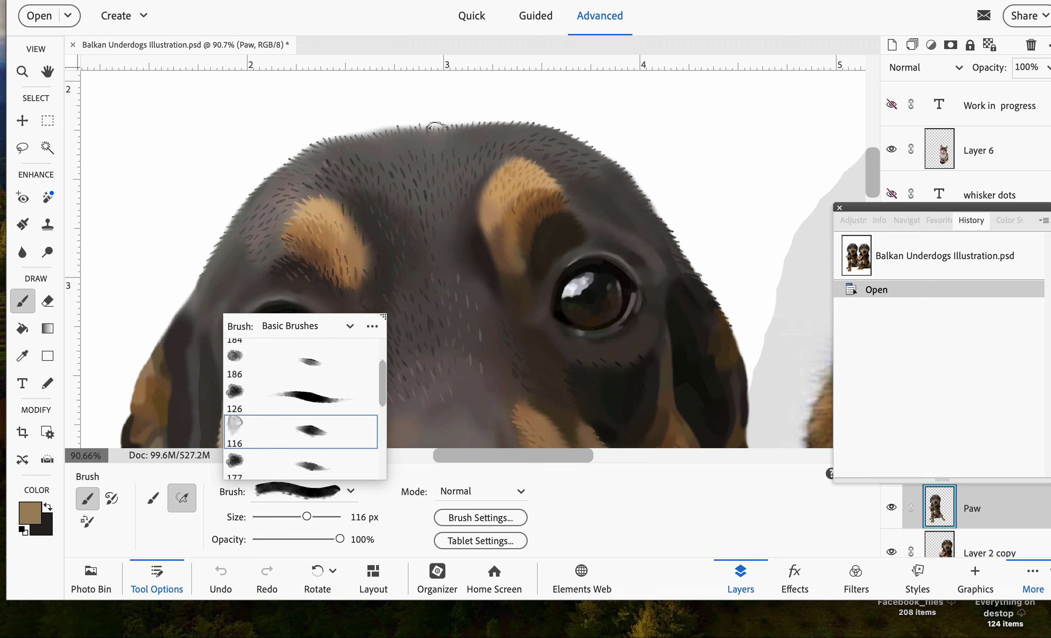
{"action": "left_click", "coordinate": [301, 371]}
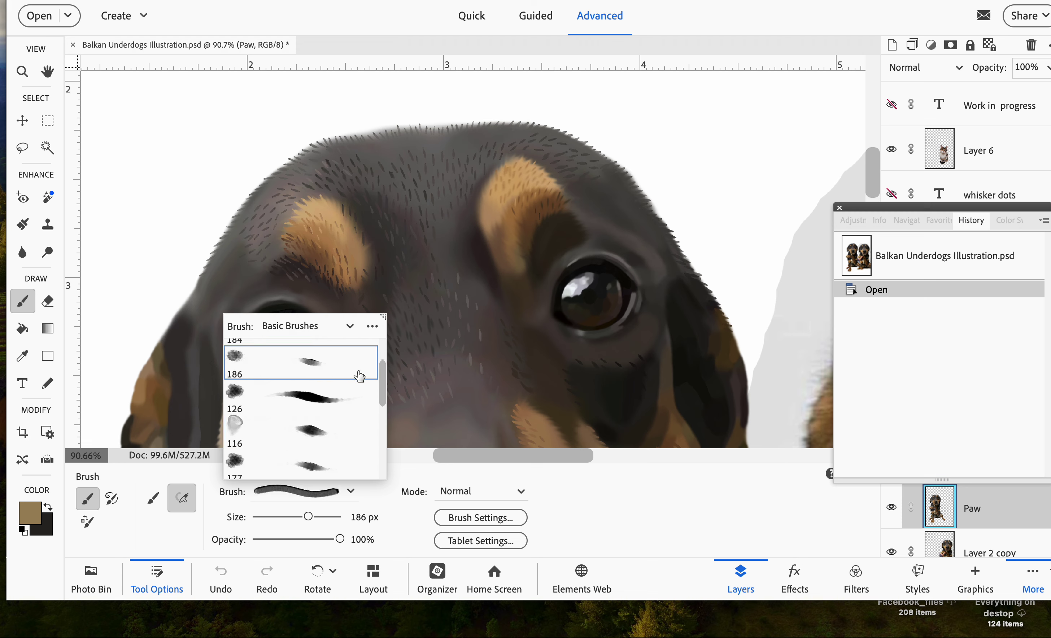
Test the brush with a dab on the white background beside the painted dog's head, and undo it
{"action": "left_click", "coordinate": [248, 167]}
{"action": "left_click", "coordinate": [248, 168]}
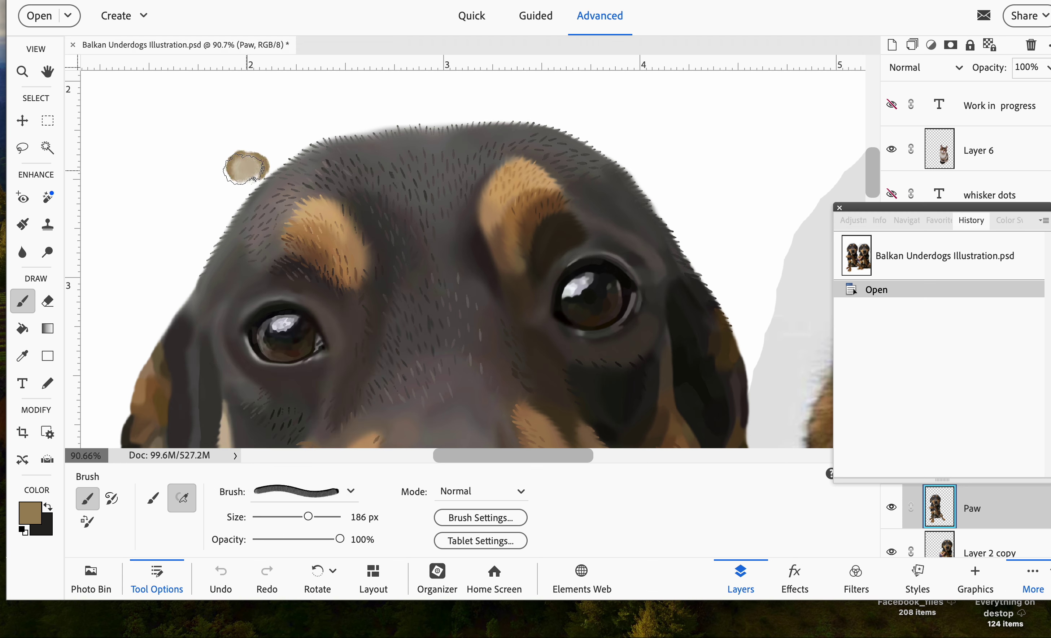
{"action": "key", "text": "ctrl+z"}
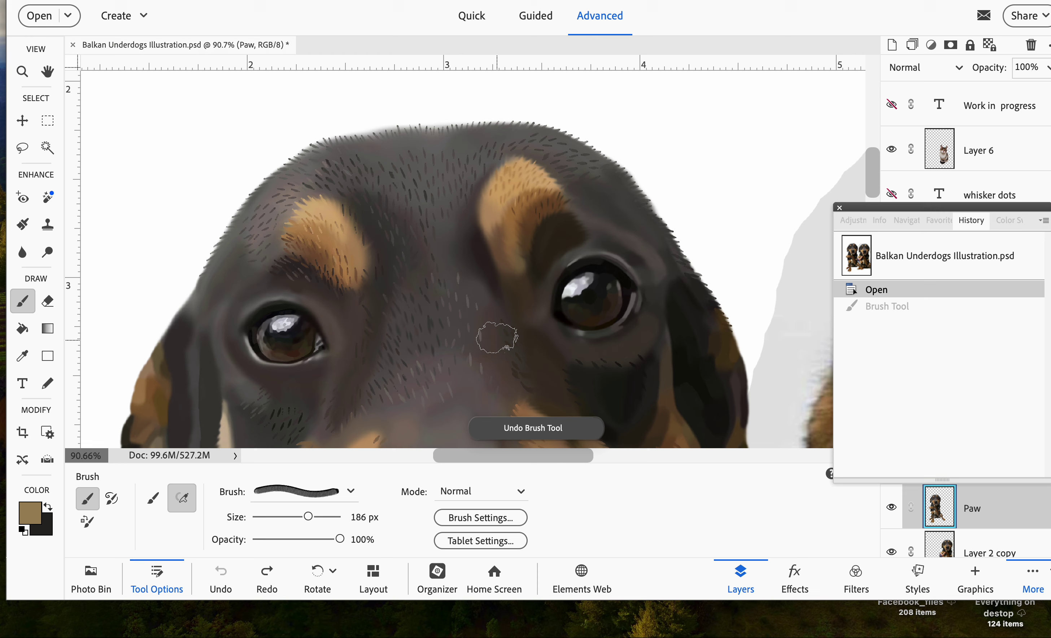
Set the brush roundness to 49% and its size to 29 px
{"action": "scroll", "coordinate": [496, 339], "scroll_direction": "down", "scroll_amount": 3}
{"action": "scroll", "coordinate": [497, 339], "scroll_direction": "right", "scroll_amount": 1}
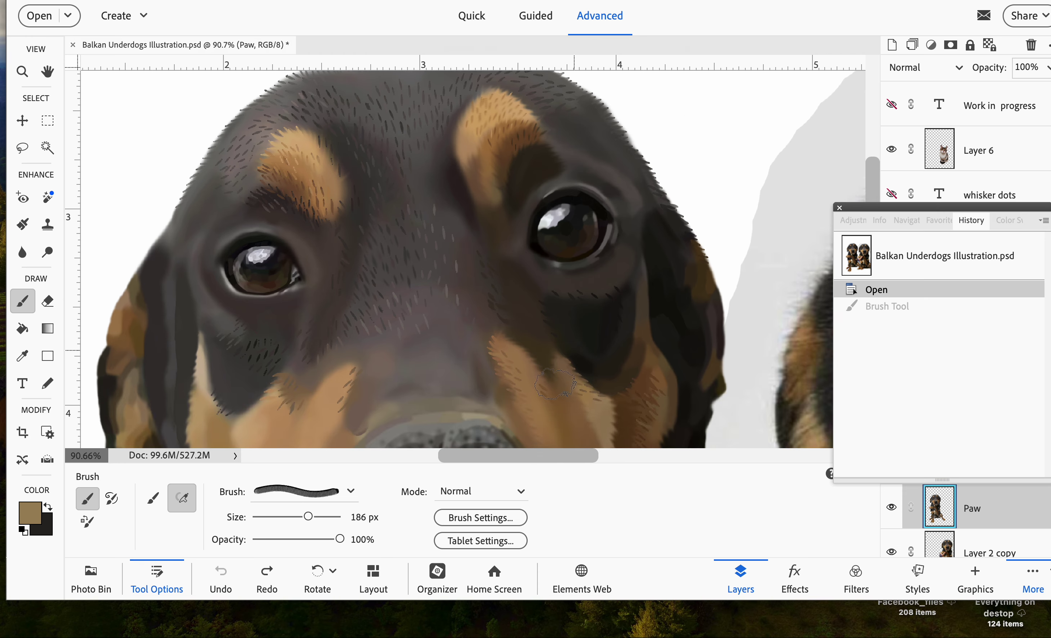
{"action": "left_click", "coordinate": [480, 519]}
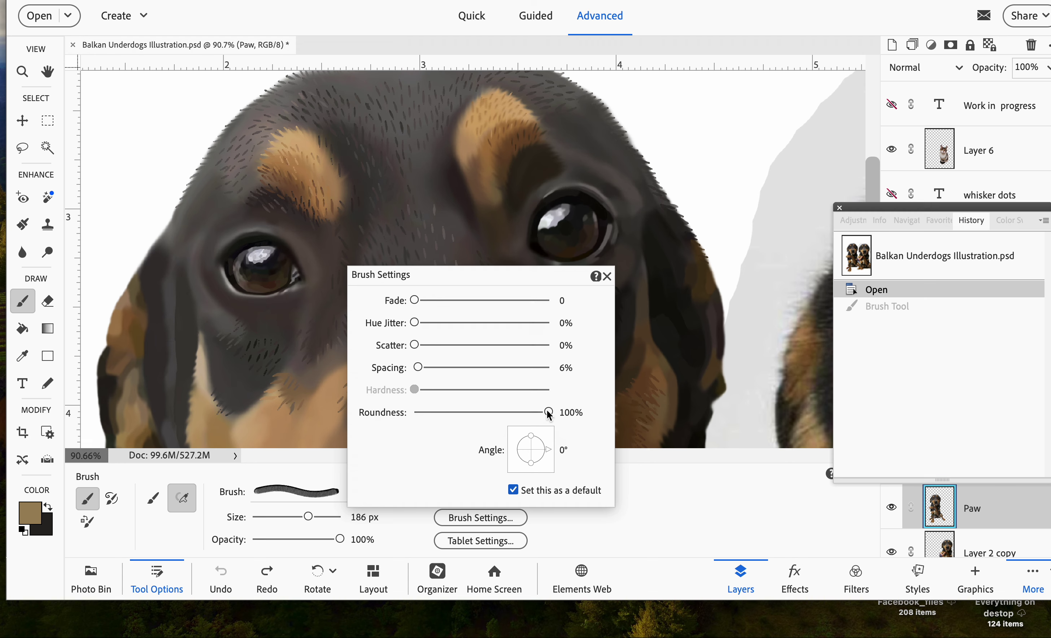
{"action": "left_click_drag", "start_coordinate": [548, 411], "coordinate": [481, 408]}
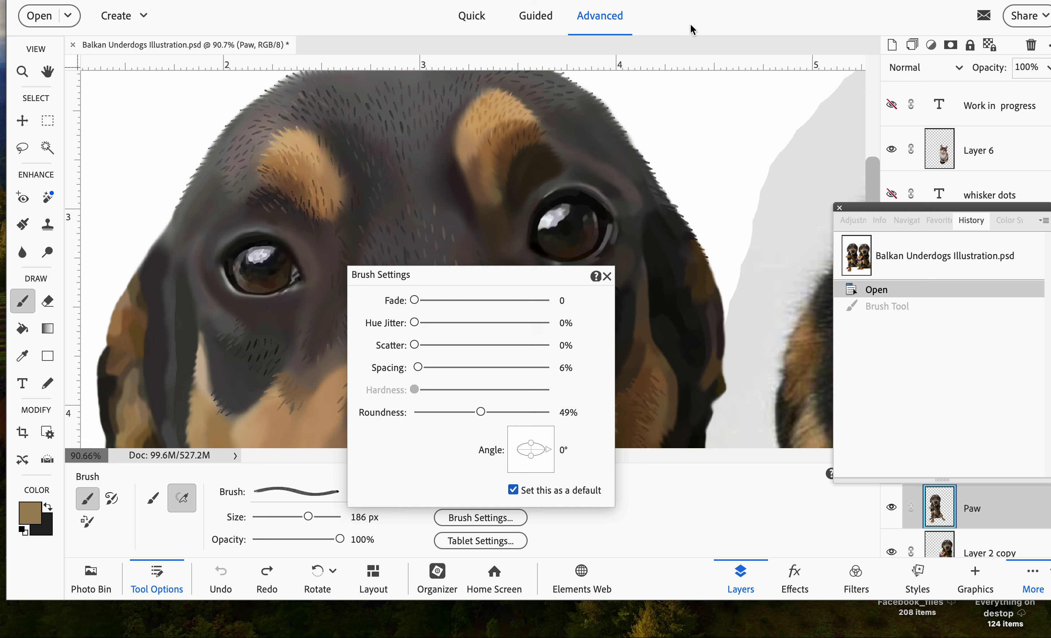
{"action": "left_click", "coordinate": [672, 32]}
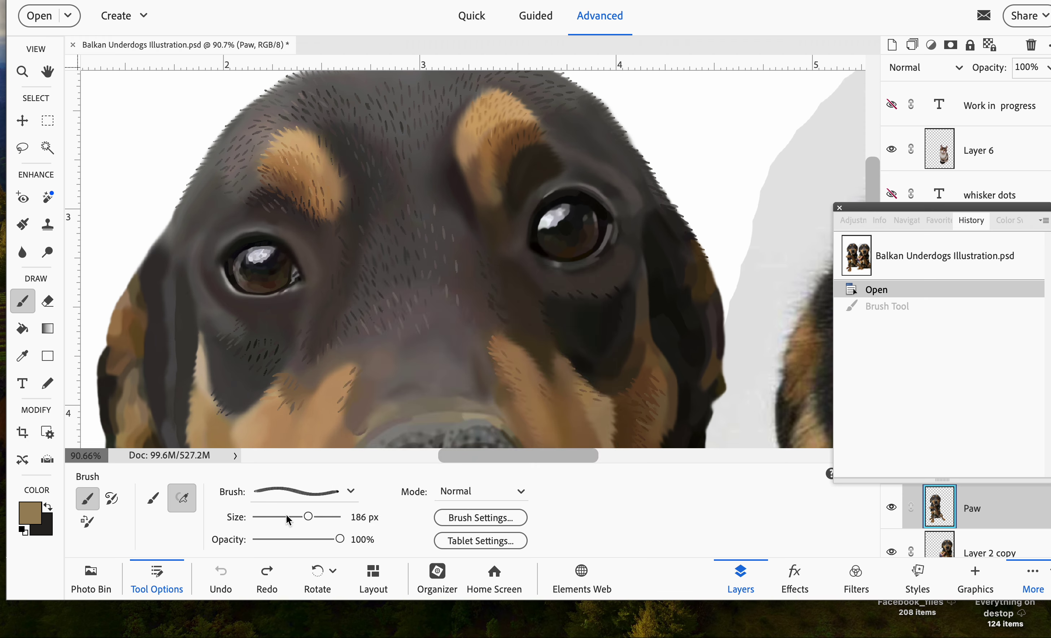
{"action": "left_click", "coordinate": [269, 516]}
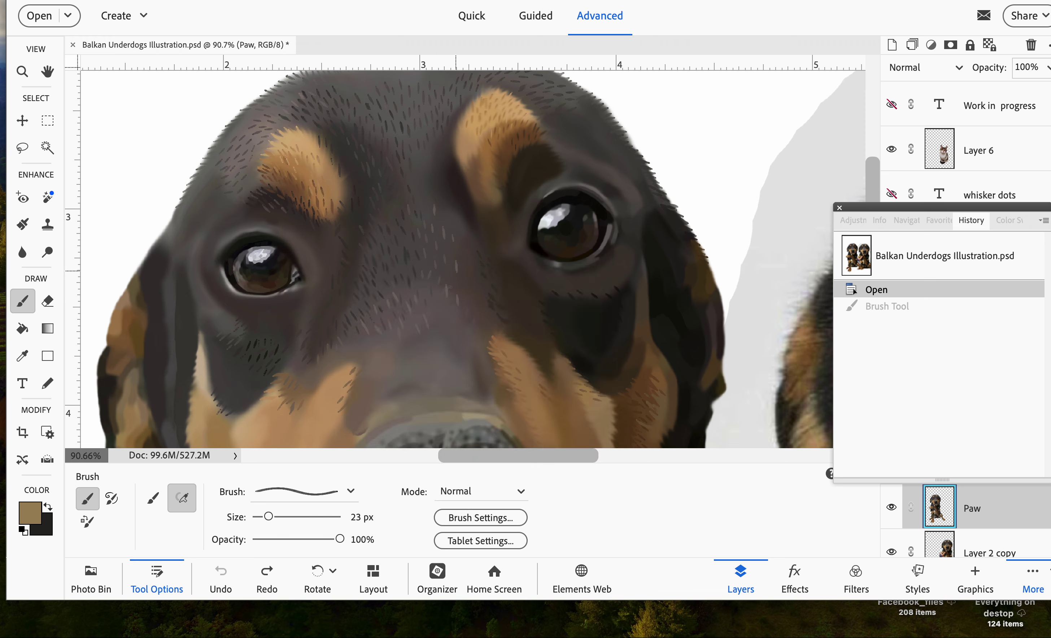
{"action": "left_click", "coordinate": [273, 514]}
Sample a light greyish-pink fur colour from the bridge of the photographed dog's nose as the foreground colour
{"action": "scroll", "coordinate": [501, 308], "scroll_direction": "right", "scroll_amount": 5}
{"action": "scroll", "coordinate": [502, 307], "scroll_direction": "down", "scroll_amount": 2}
{"action": "scroll", "coordinate": [501, 308], "scroll_direction": "down", "scroll_amount": 5}
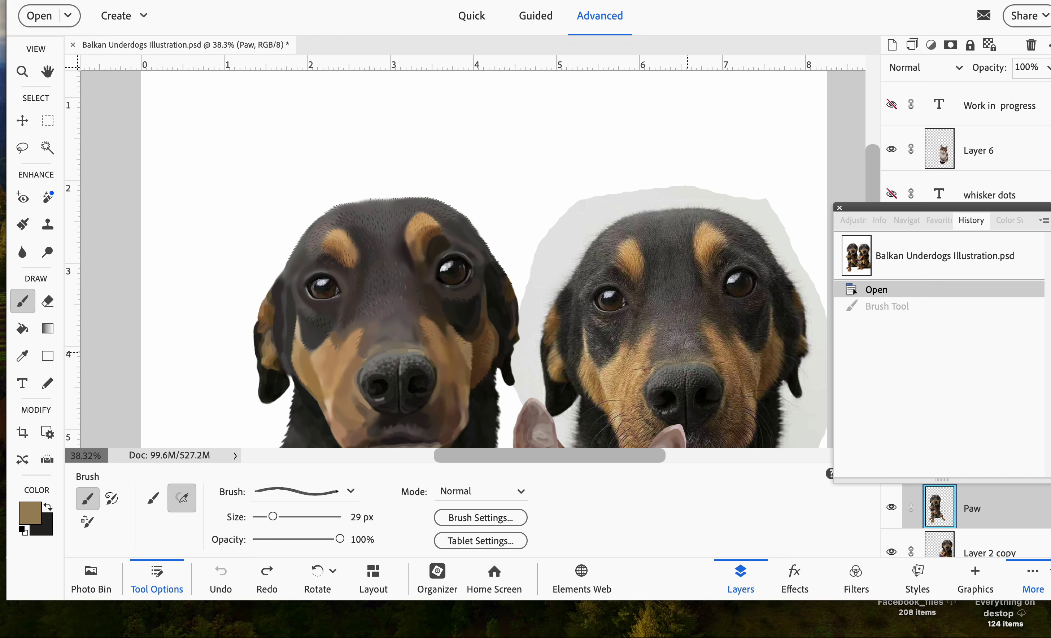
{"action": "scroll", "coordinate": [698, 346], "scroll_direction": "up", "scroll_amount": 8}
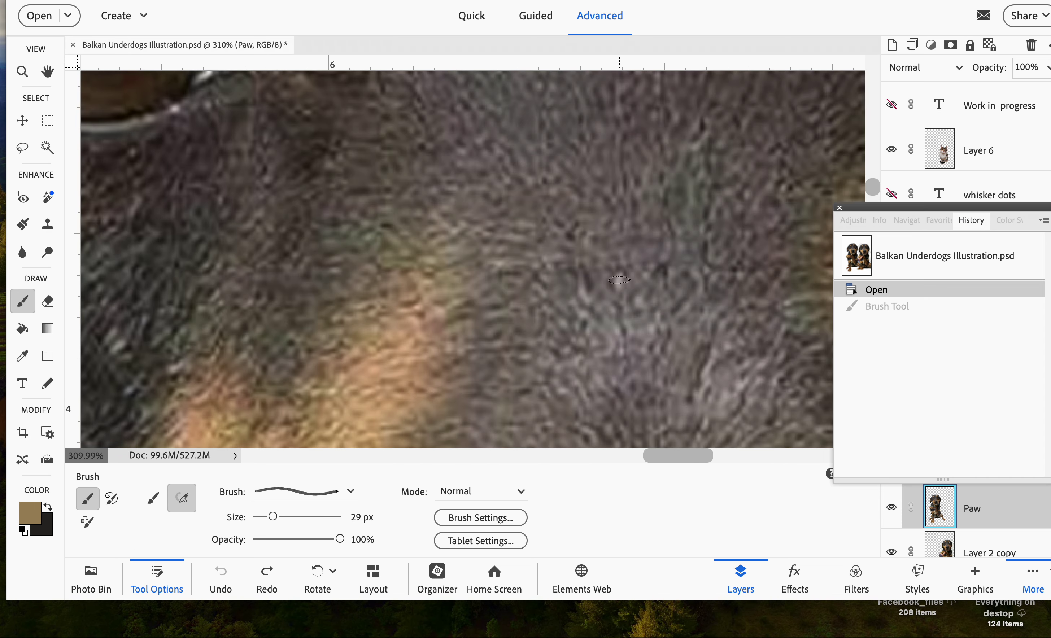
{"action": "key", "text": "alt"}
{"action": "key", "text": "alt"}
{"action": "left_click", "coordinate": [621, 280], "text": "alt"}
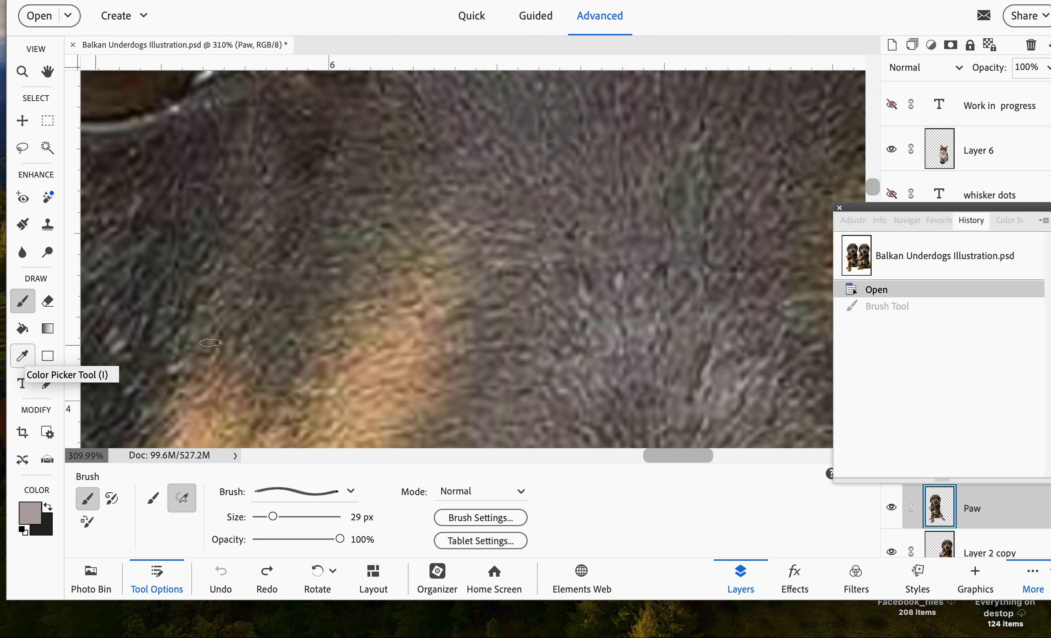
Try the 29 px brush on the painted dog's muzzle just above the nose, and undo the strokes
{"action": "scroll", "coordinate": [246, 340], "scroll_direction": "left", "scroll_amount": 4}
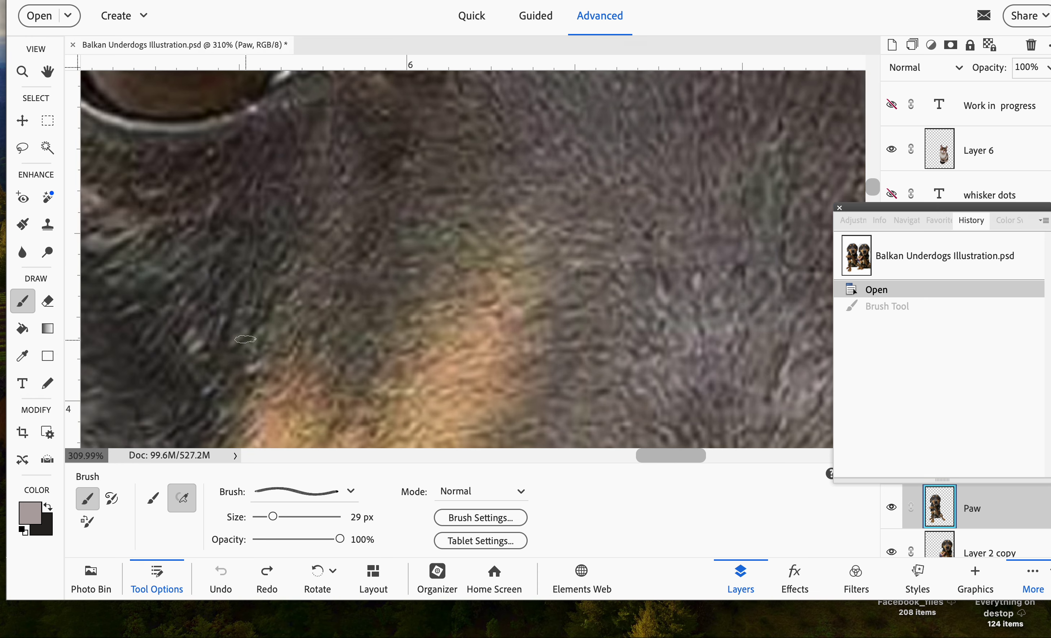
{"action": "scroll", "coordinate": [245, 339], "scroll_direction": "down", "scroll_amount": 5}
{"action": "scroll", "coordinate": [245, 340], "scroll_direction": "up", "scroll_amount": 4}
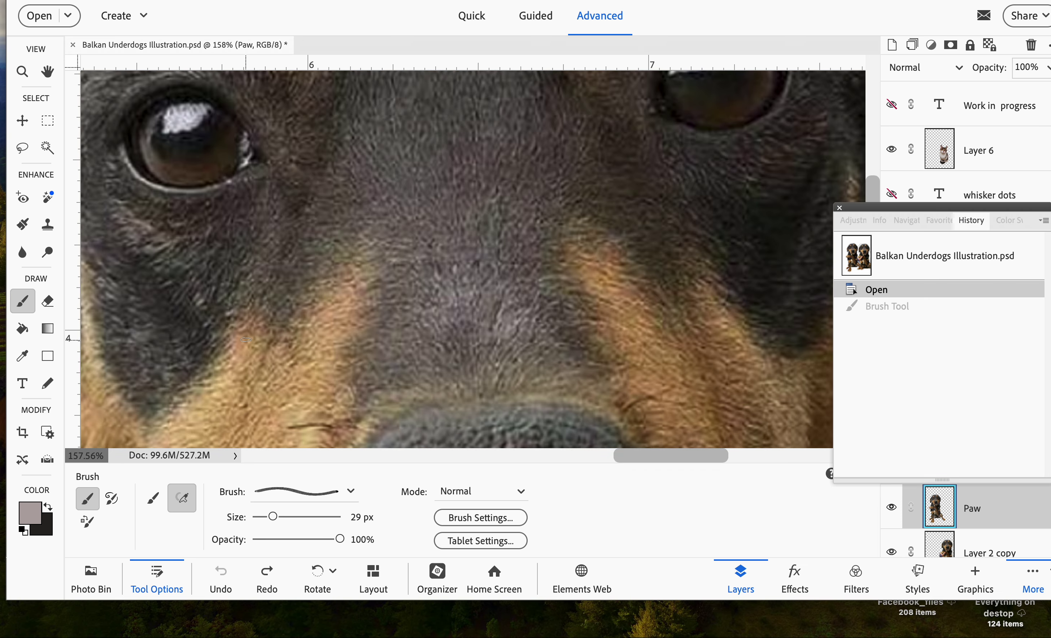
{"action": "scroll", "coordinate": [245, 340], "scroll_direction": "left", "scroll_amount": 10}
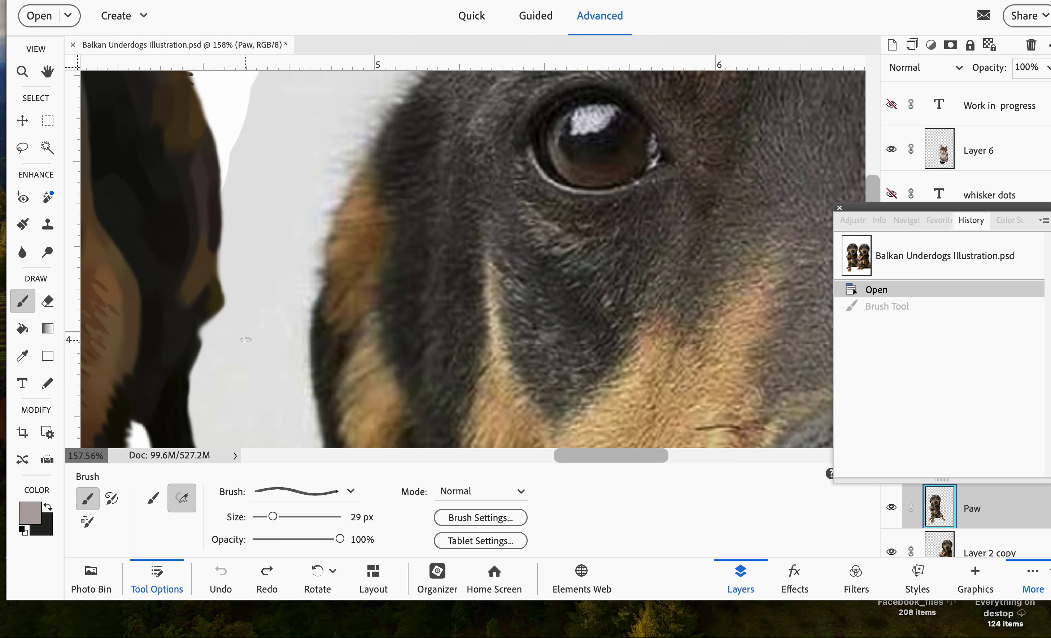
{"action": "scroll", "coordinate": [349, 368], "scroll_direction": "left", "scroll_amount": 20}
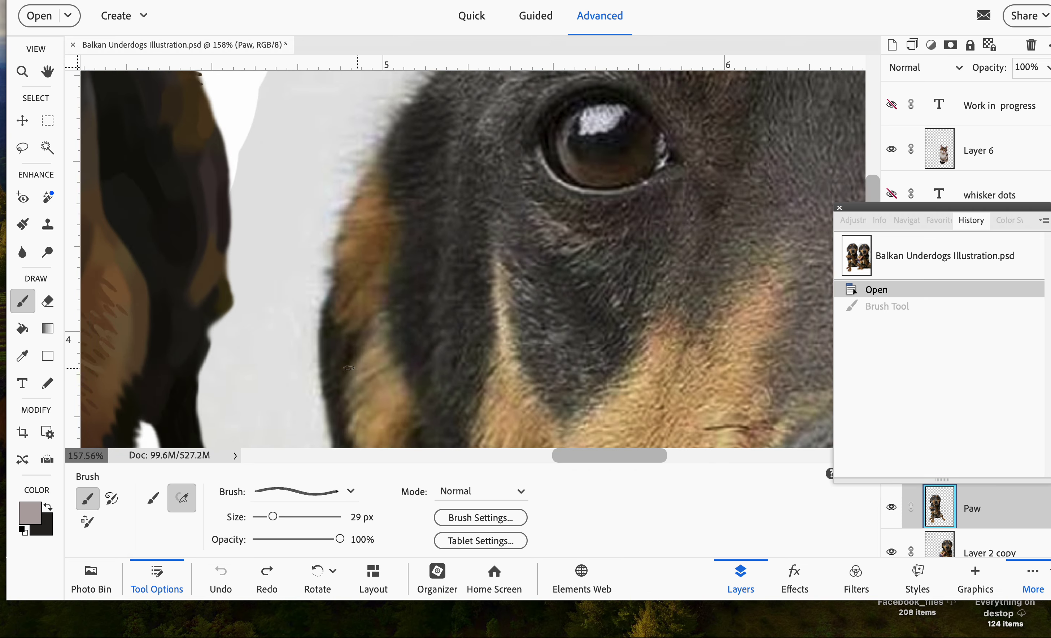
{"action": "scroll", "coordinate": [349, 368], "scroll_direction": "left", "scroll_amount": 7}
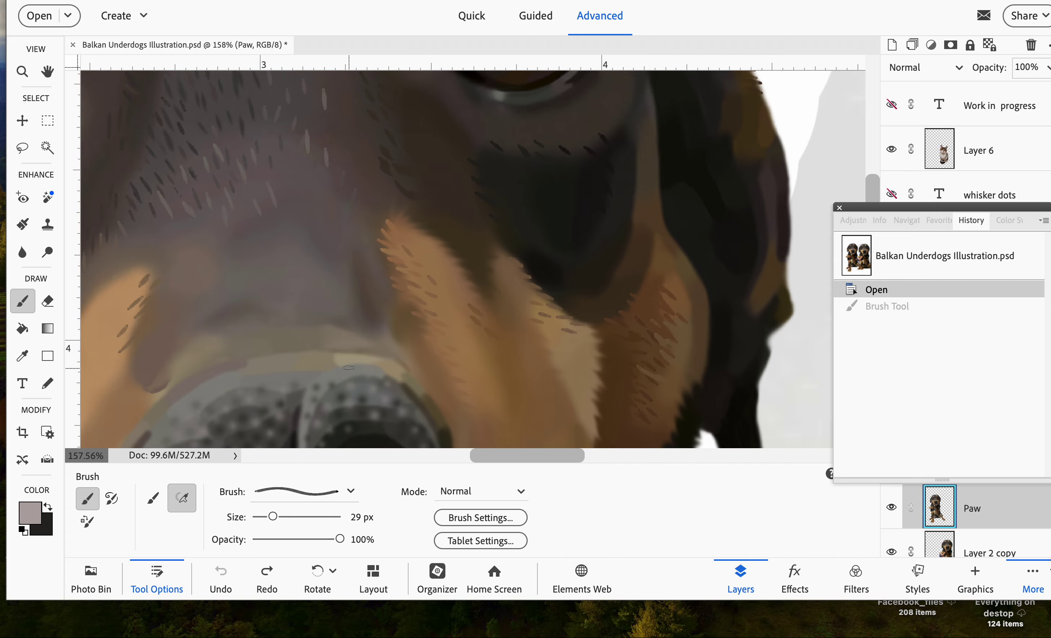
{"action": "scroll", "coordinate": [691, 218], "scroll_direction": "down", "scroll_amount": 5}
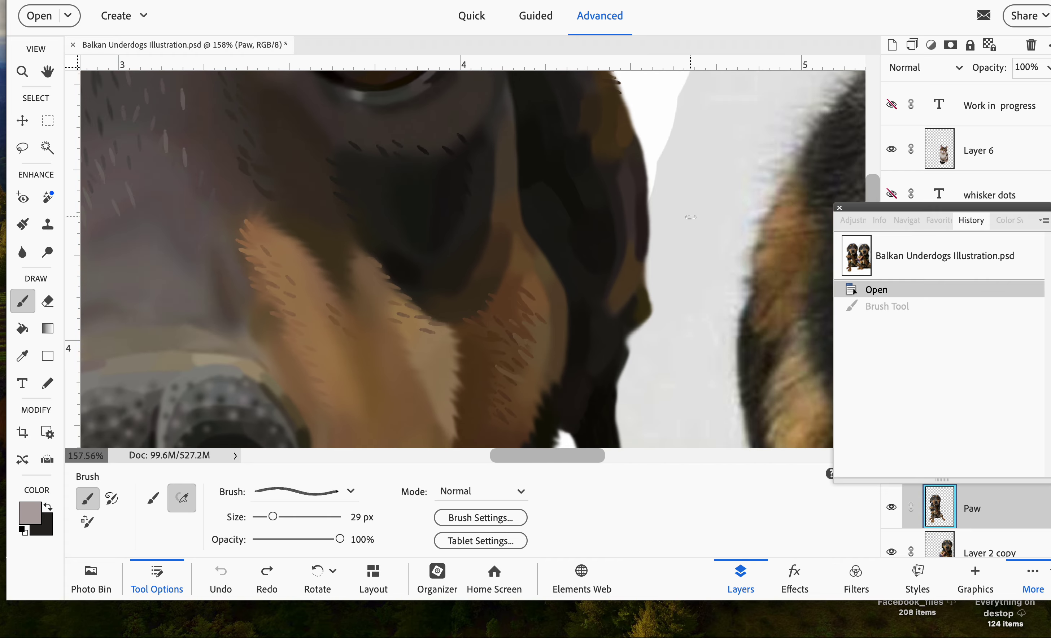
{"action": "scroll", "coordinate": [690, 217], "scroll_direction": "right", "scroll_amount": 9}
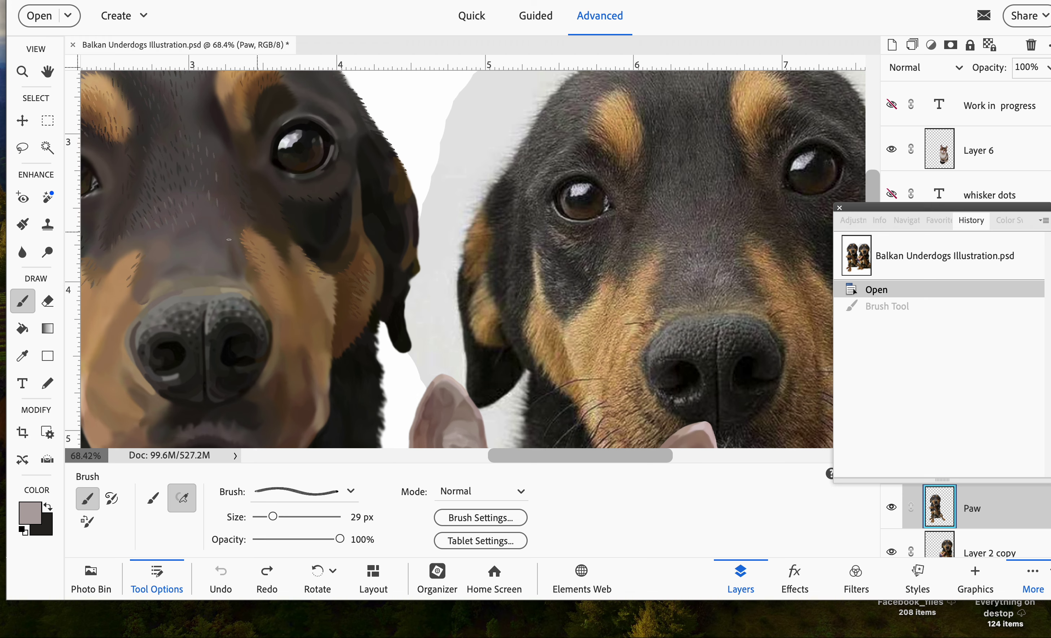
{"action": "key", "text": "super+y"}
{"action": "left_click", "coordinate": [202, 244]}
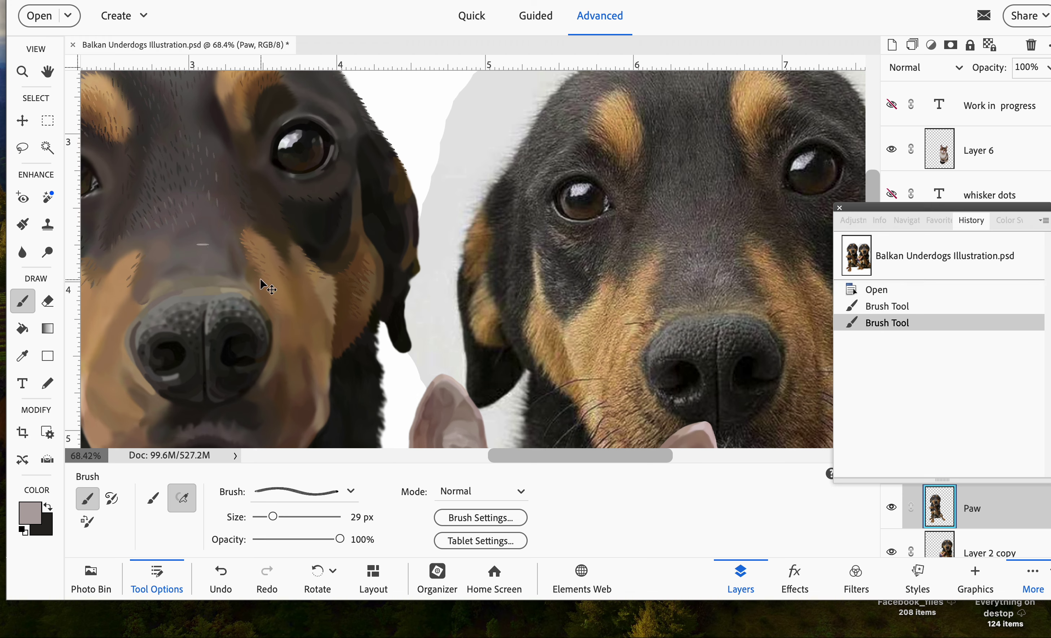
{"action": "key", "text": "super+z"}
{"action": "key", "text": "super+z"}
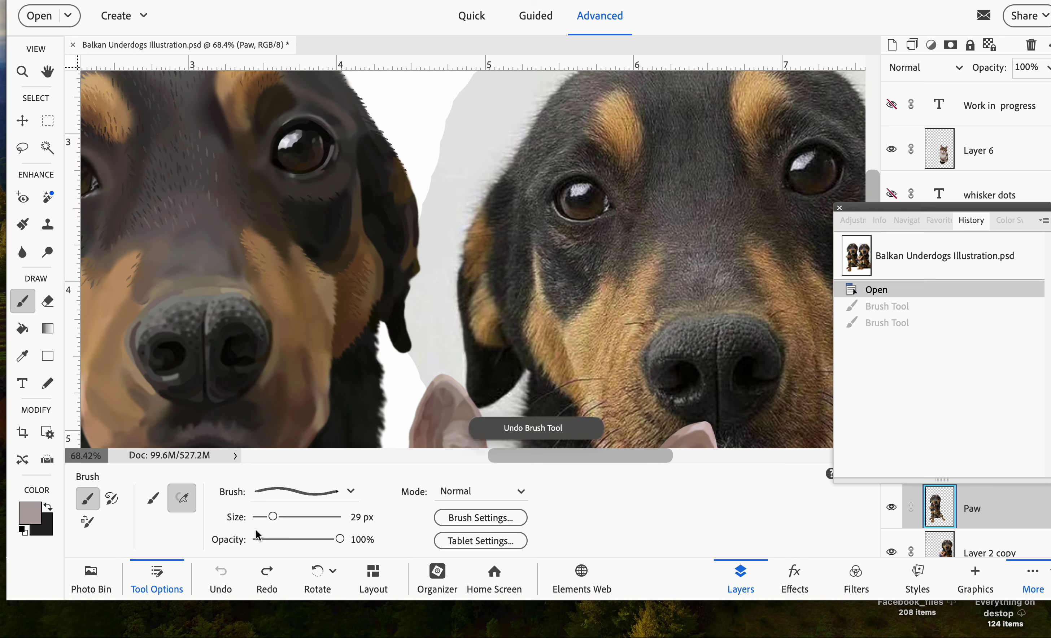
Rotate the brush tip to an angle of about 122° in the brush settings
{"action": "left_click", "coordinate": [499, 516]}
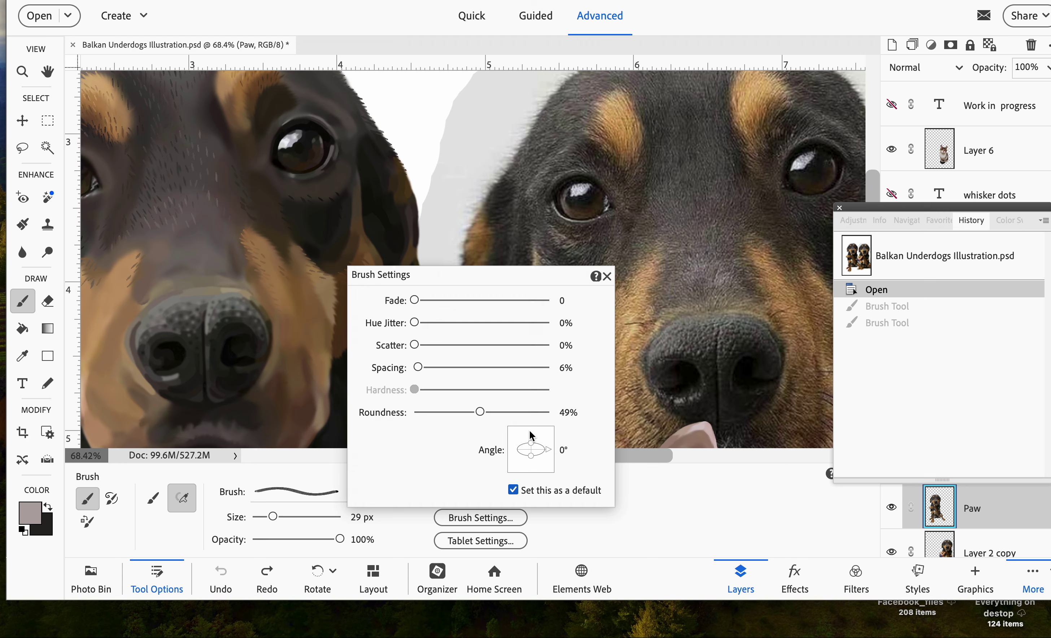
{"action": "left_click_drag", "start_coordinate": [532, 443], "coordinate": [521, 434]}
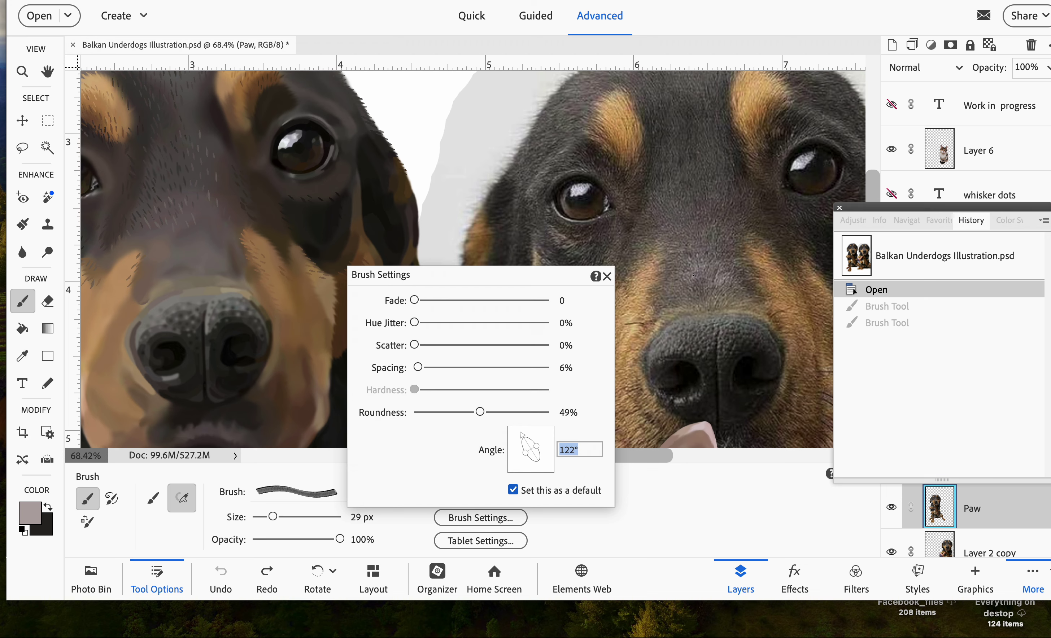
{"action": "left_click_drag", "start_coordinate": [537, 455], "coordinate": [525, 432]}
{"action": "left_click", "coordinate": [854, 291]}
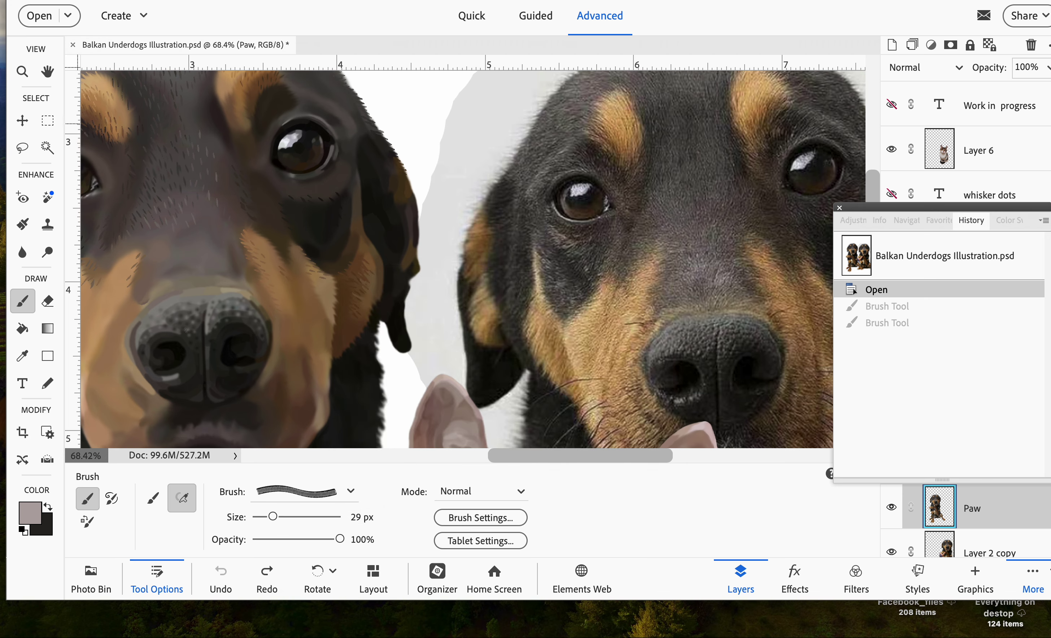
Paint the first light greyish-pink fur dabs on the painted dog's muzzle just above the nose
{"action": "left_click", "coordinate": [186, 260]}
{"action": "scroll", "coordinate": [187, 260], "scroll_direction": "up", "scroll_amount": 1, "text": "alt"}
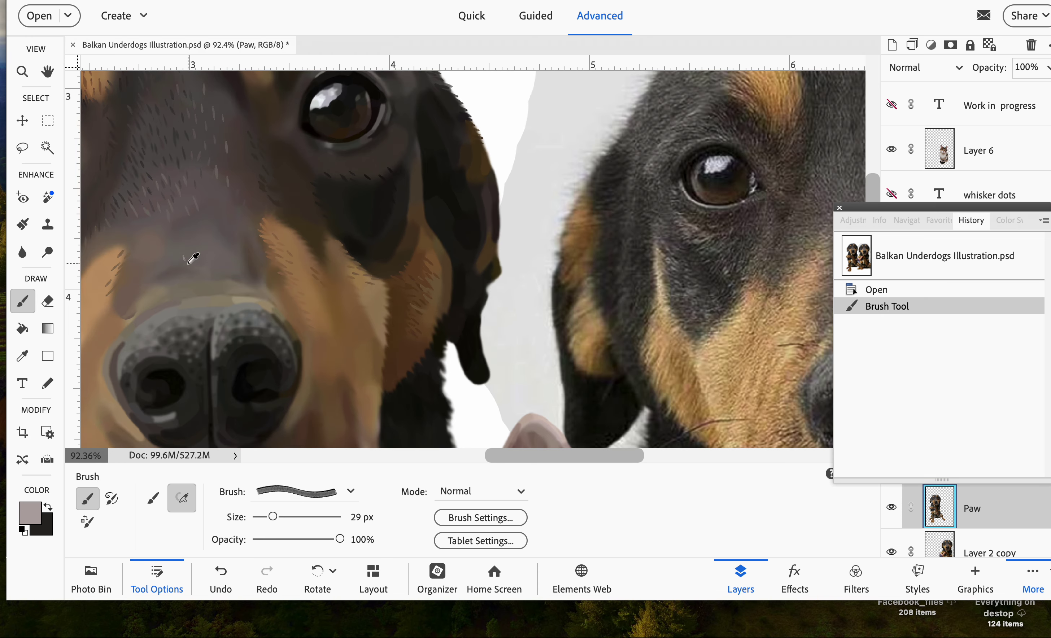
{"action": "scroll", "coordinate": [191, 258], "scroll_direction": "up", "scroll_amount": 2}
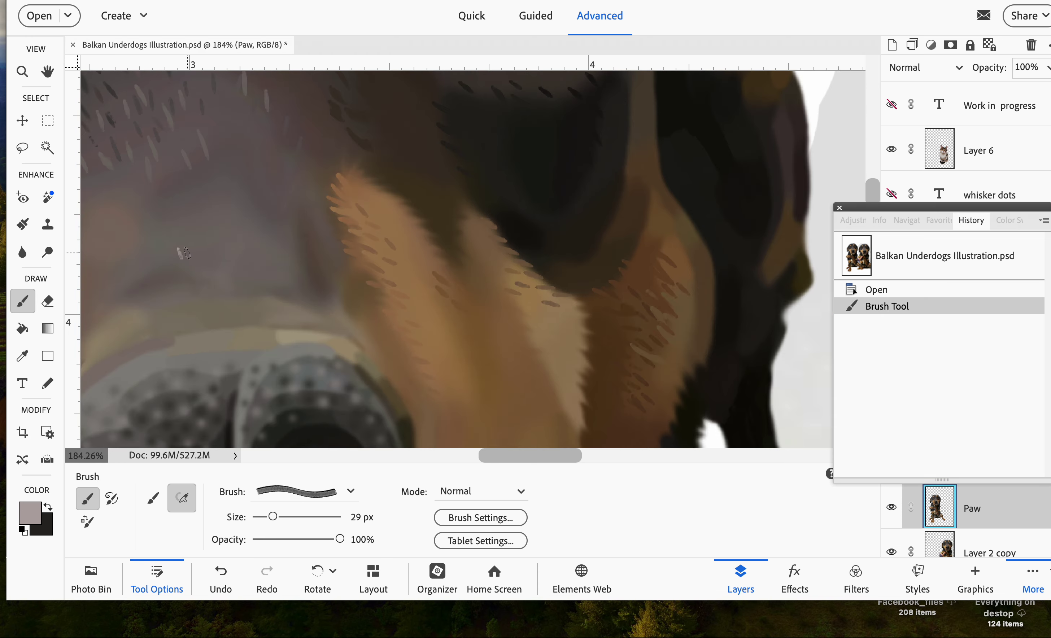
{"action": "left_click_drag", "start_coordinate": [183, 241], "coordinate": [181, 257]}
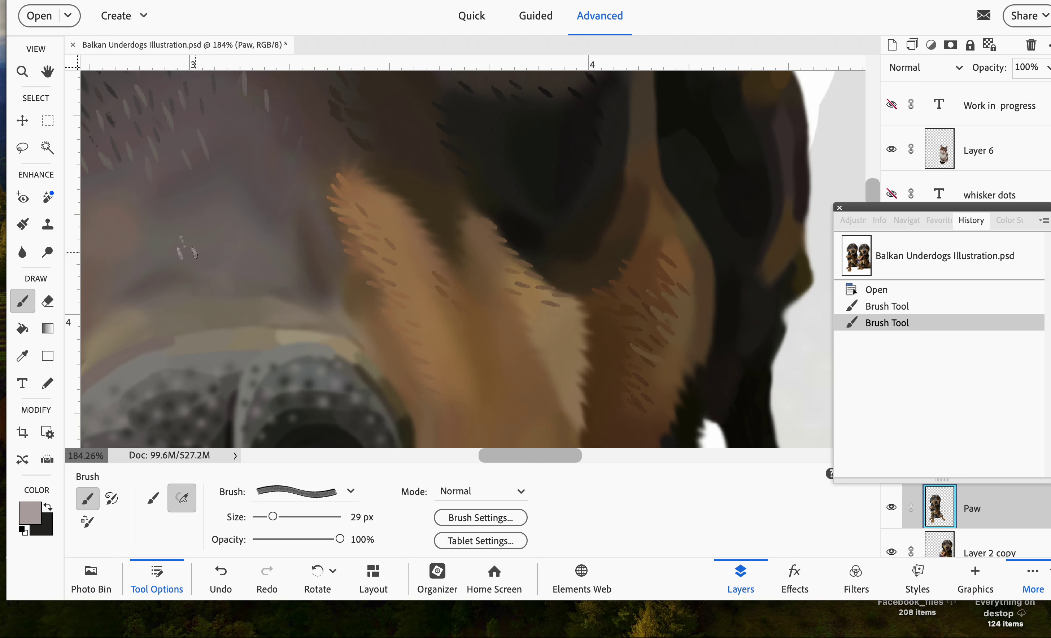
Rotate the brush tip in the brush settings, try it with a few more fur dabs, and set the angle to 85°
{"action": "left_click", "coordinate": [463, 519]}
{"action": "left_click_drag", "start_coordinate": [520, 432], "coordinate": [528, 431]}
{"action": "key", "text": "Return"}
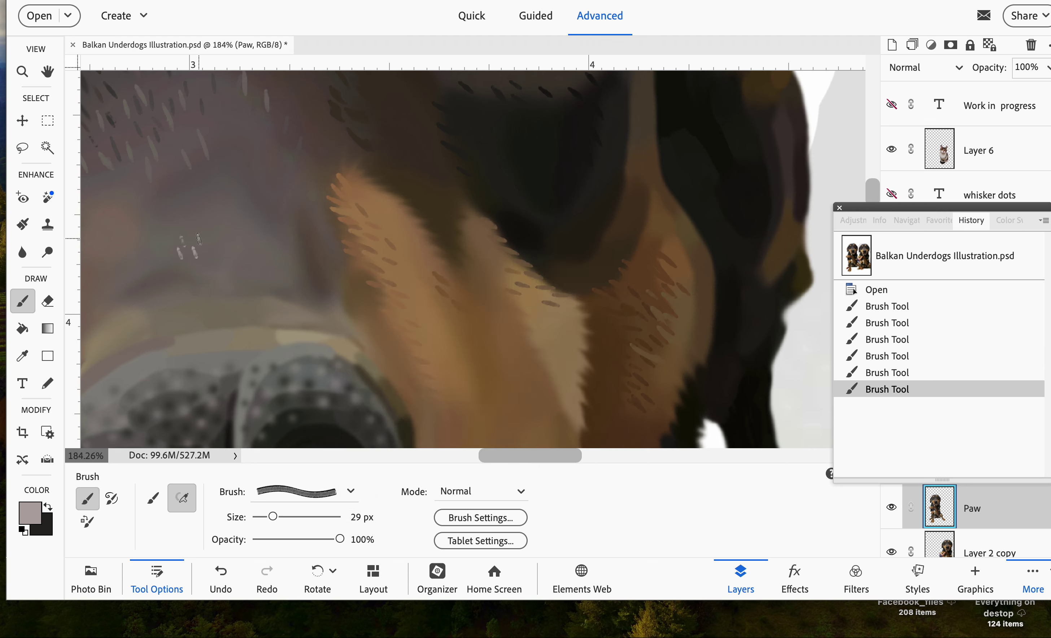
{"action": "left_click", "coordinate": [484, 517]}
{"action": "left_click_drag", "start_coordinate": [487, 413], "coordinate": [533, 433]}
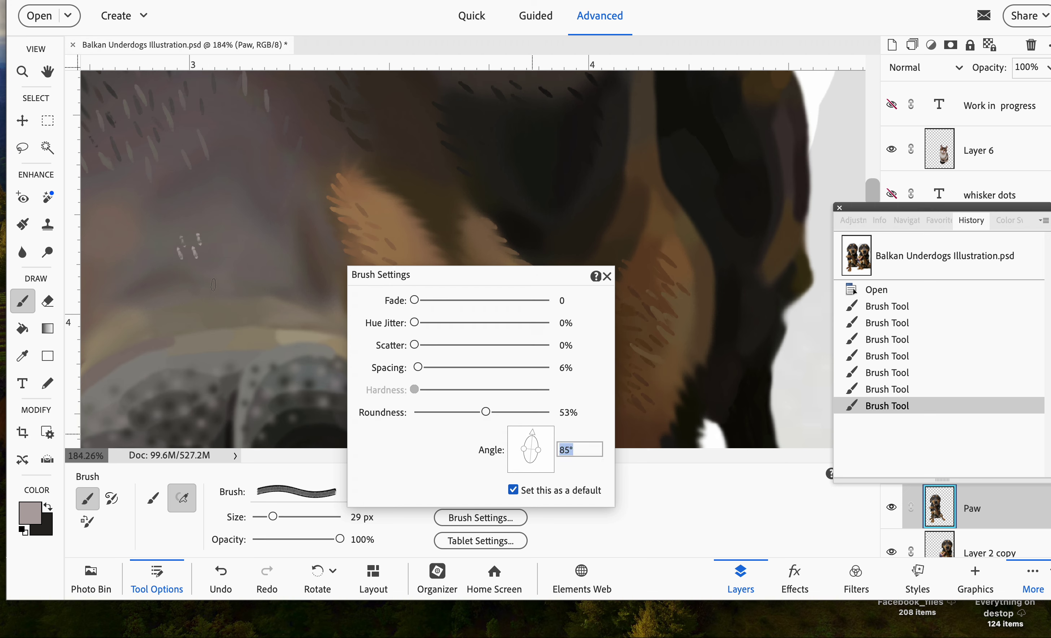
Extend the row of short fur dabs above the nose towards the tan cheek marking
{"action": "left_click", "coordinate": [215, 239]}
{"action": "left_click", "coordinate": [215, 249]}
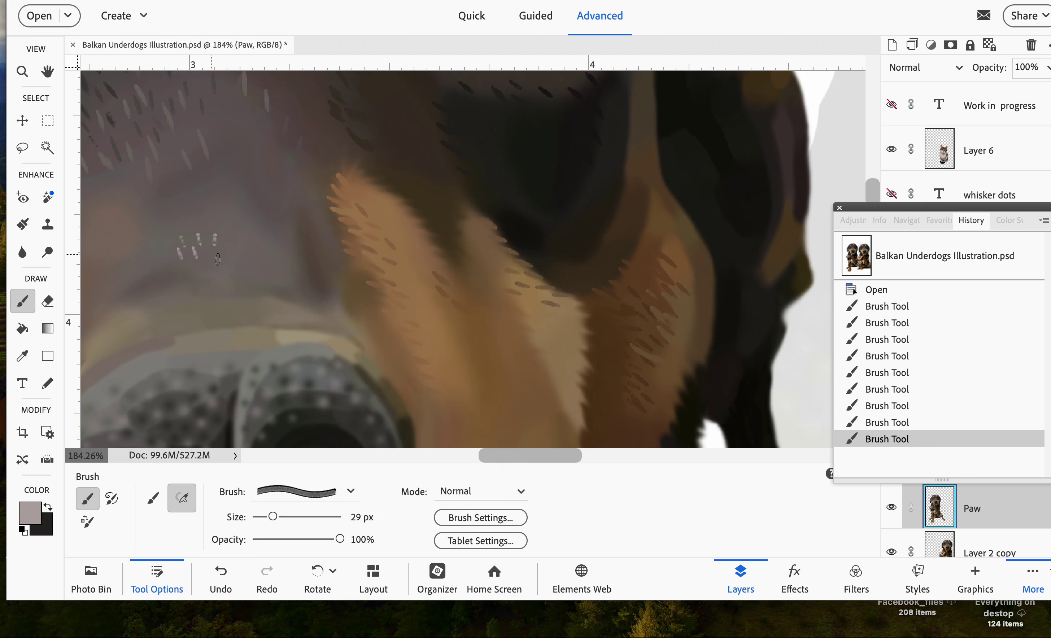
{"action": "left_click", "coordinate": [232, 254]}
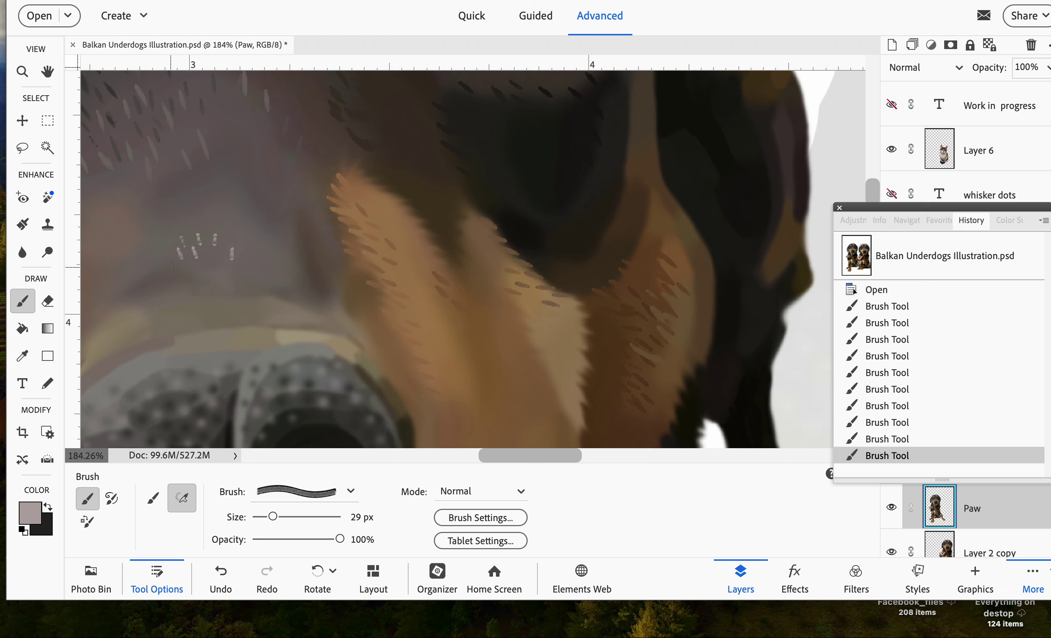
{"action": "left_click", "coordinate": [261, 254]}
Rotate the brush tip to an angle of 72° in the brush settings
{"action": "left_click", "coordinate": [505, 516]}
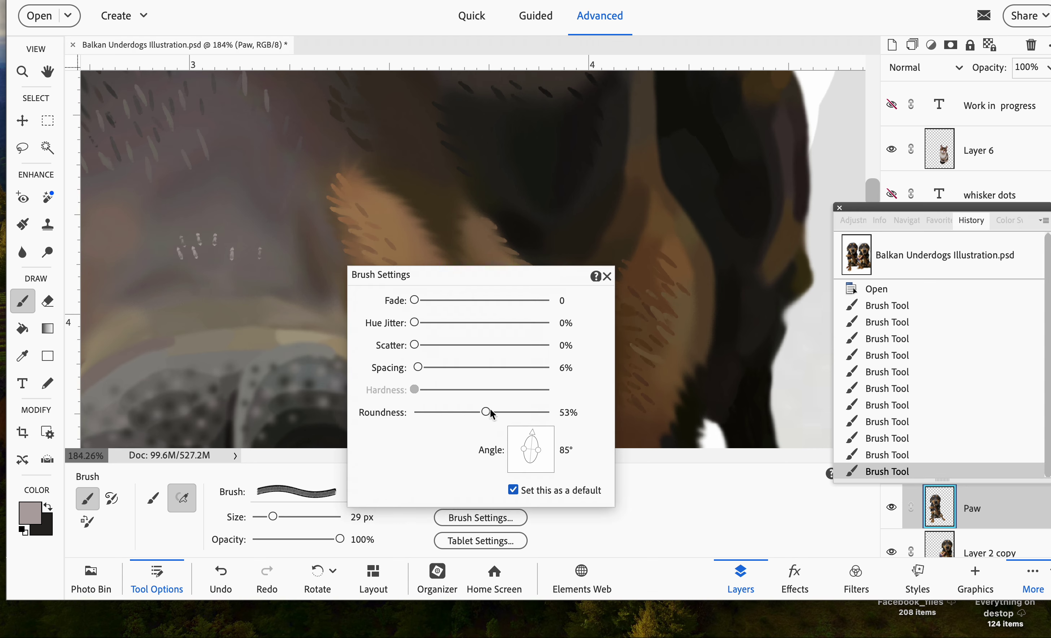
{"action": "left_click_drag", "start_coordinate": [535, 433], "coordinate": [538, 434]}
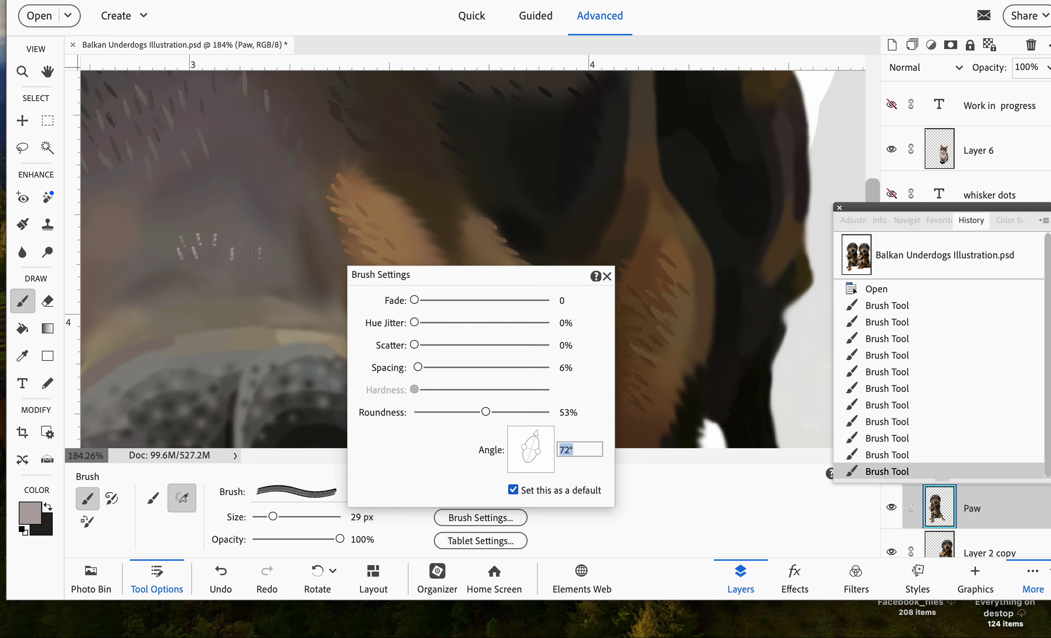
{"action": "key", "text": "Return"}
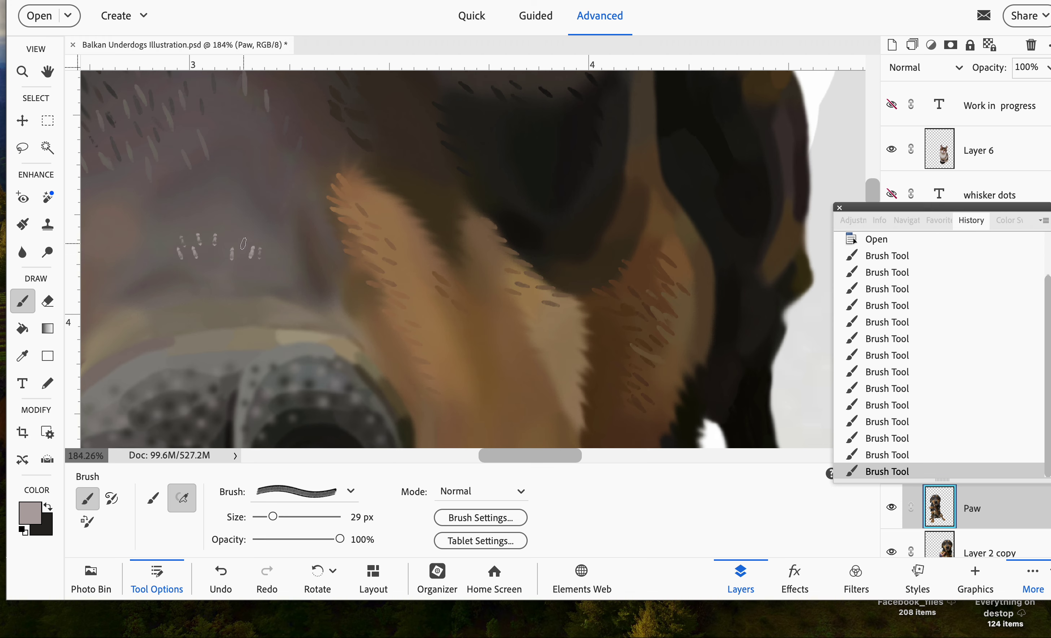
Fill the gaps in the row above the nose with slanted fur dabs, comparing the painting with the reference photo
{"action": "left_click_drag", "start_coordinate": [244, 239], "coordinate": [242, 249]}
{"action": "scroll", "coordinate": [245, 260], "scroll_direction": "down", "scroll_amount": 5}
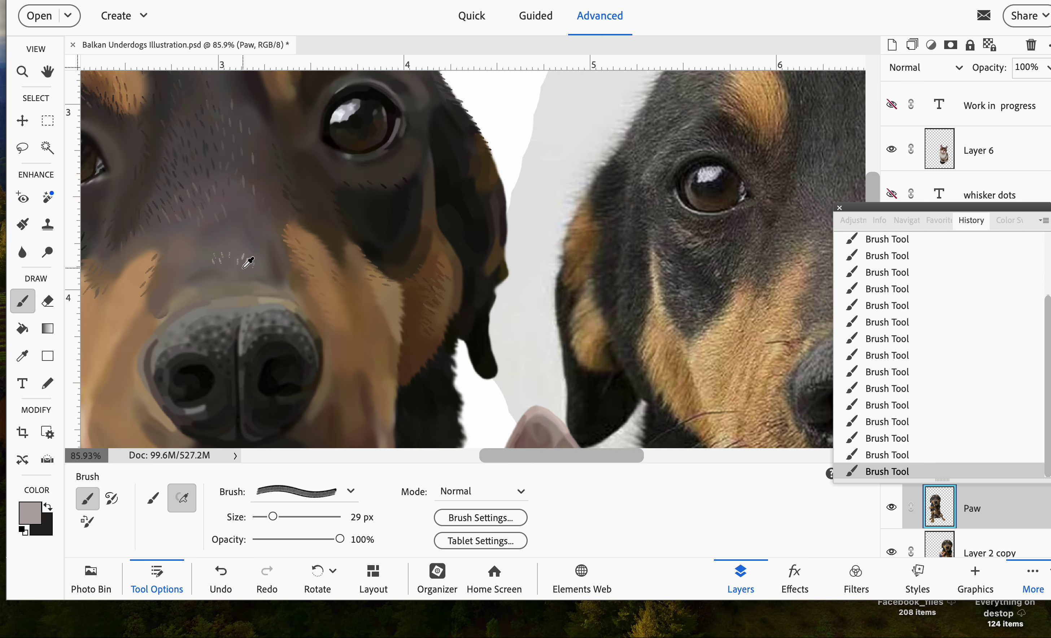
{"action": "scroll", "coordinate": [248, 261], "scroll_direction": "down", "scroll_amount": 3}
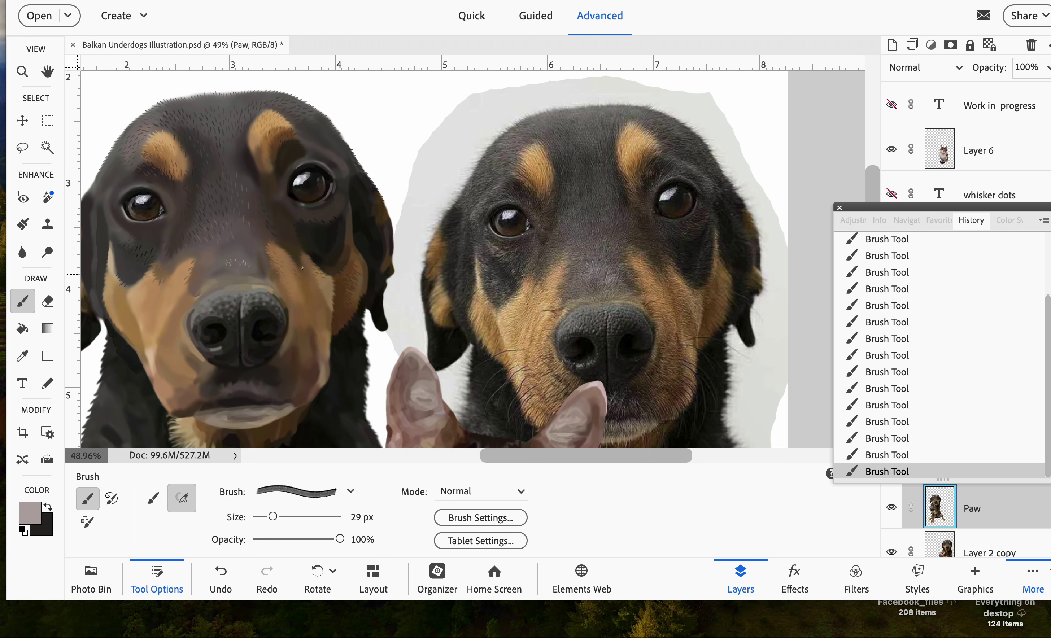
{"action": "scroll", "coordinate": [249, 265], "scroll_direction": "up", "scroll_amount": 5}
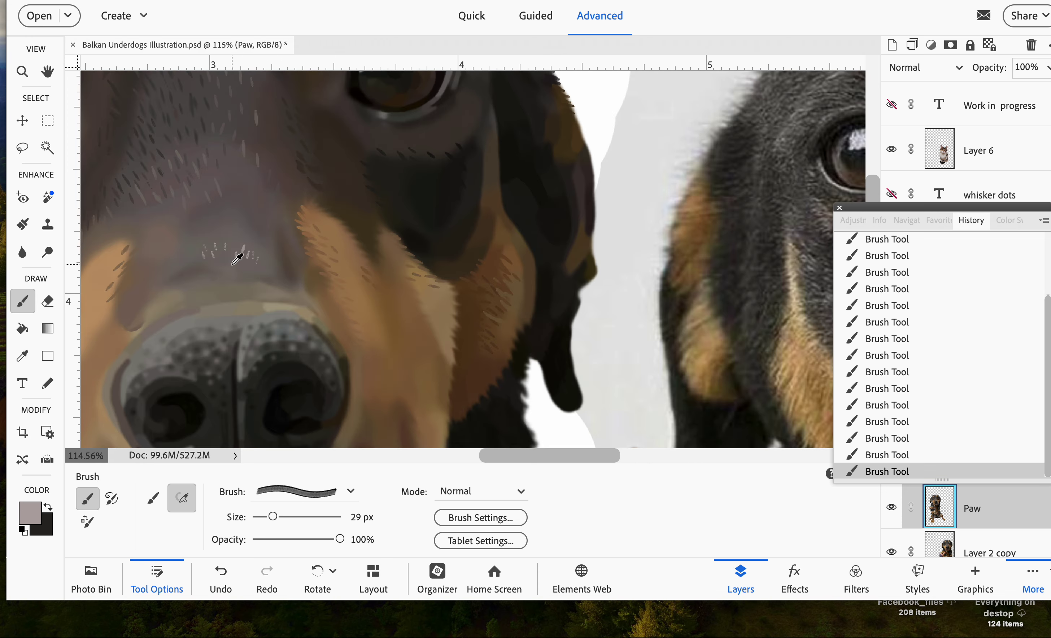
{"action": "scroll", "coordinate": [235, 258], "scroll_direction": "up", "scroll_amount": 3}
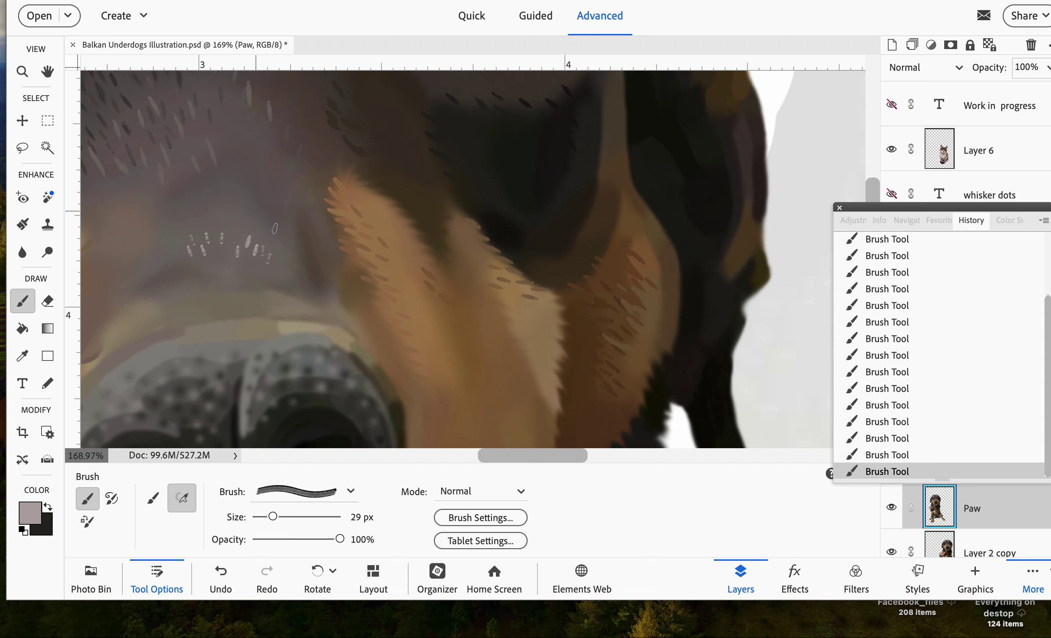
{"action": "scroll", "coordinate": [275, 228], "scroll_direction": "left", "scroll_amount": 2}
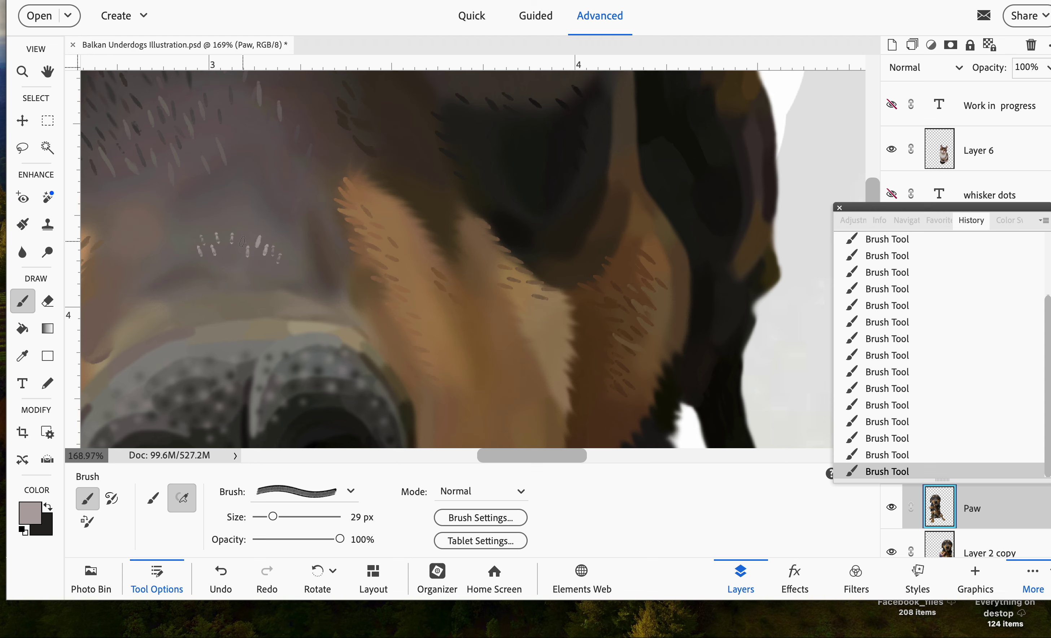
{"action": "left_click", "coordinate": [242, 242]}
{"action": "left_click", "coordinate": [253, 239]}
Tilt the brush tip the opposite way and add fur dabs just below the row above the nose
{"action": "left_click", "coordinate": [509, 517]}
{"action": "left_click_drag", "start_coordinate": [531, 449], "coordinate": [528, 435]}
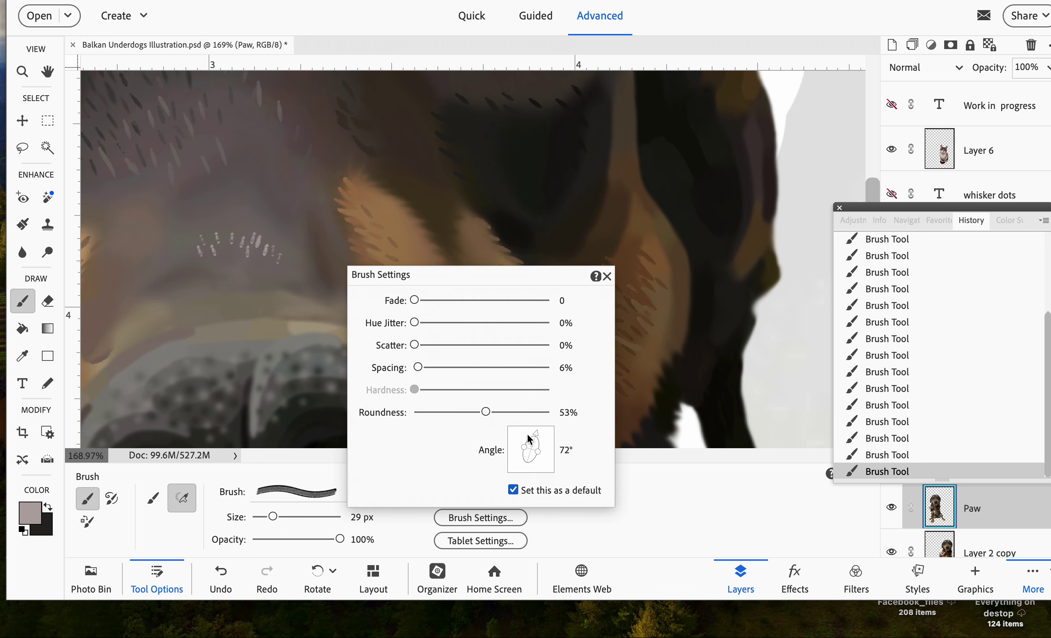
{"action": "left_click", "coordinate": [256, 260]}
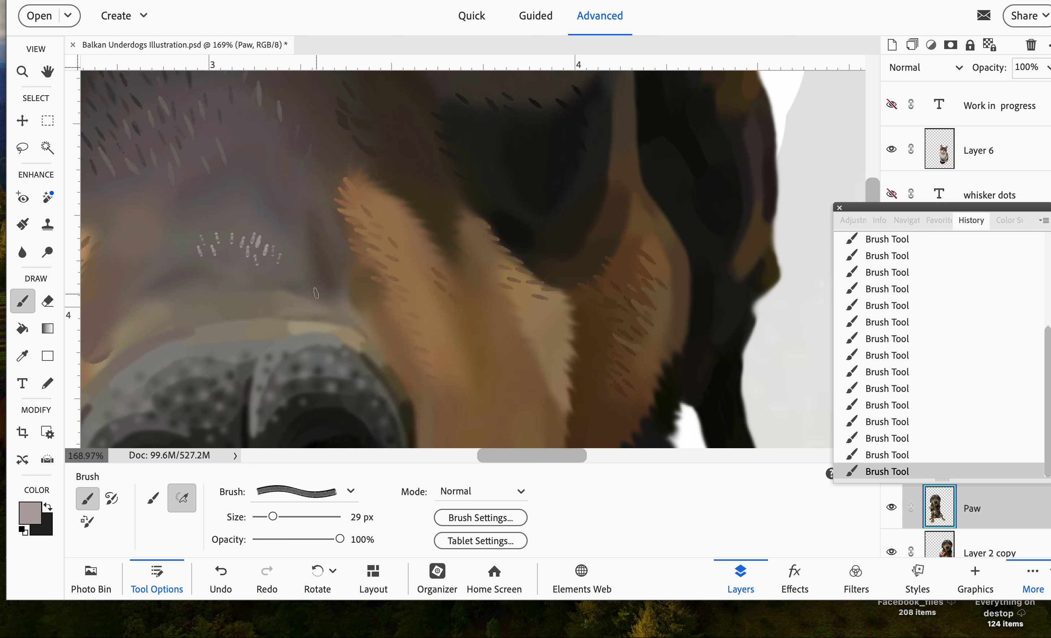
{"action": "left_click", "coordinate": [257, 260]}
Set the brush angle to 88° and add an upright fur dab to the lower row above the nose
{"action": "left_click", "coordinate": [505, 522]}
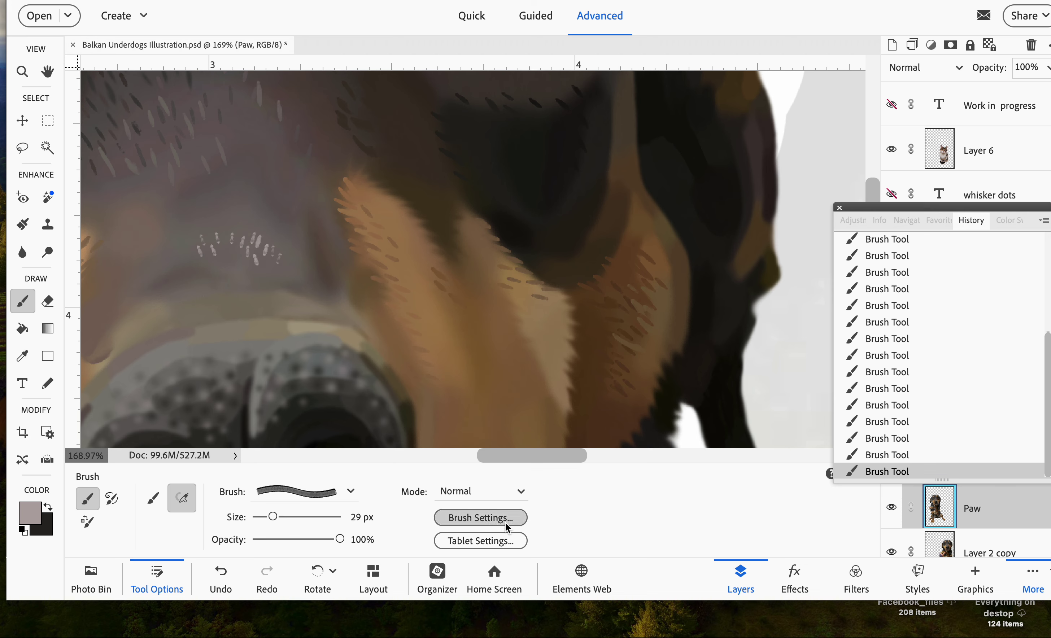
{"action": "left_click", "coordinate": [530, 432]}
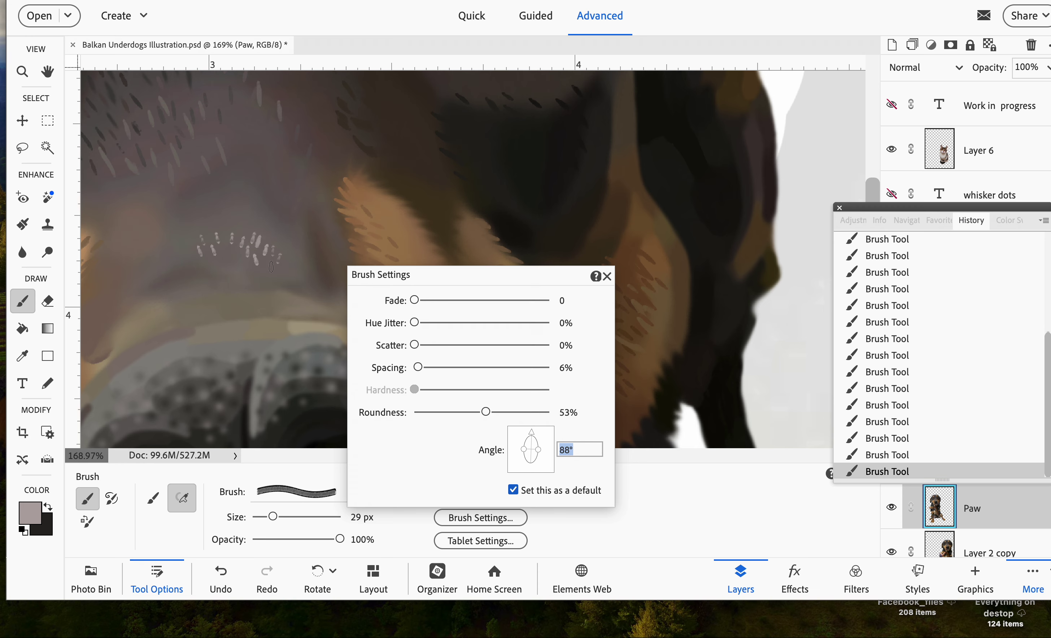
{"action": "key", "text": "Return"}
{"action": "scroll", "coordinate": [274, 259], "scroll_direction": "down", "scroll_amount": 4}
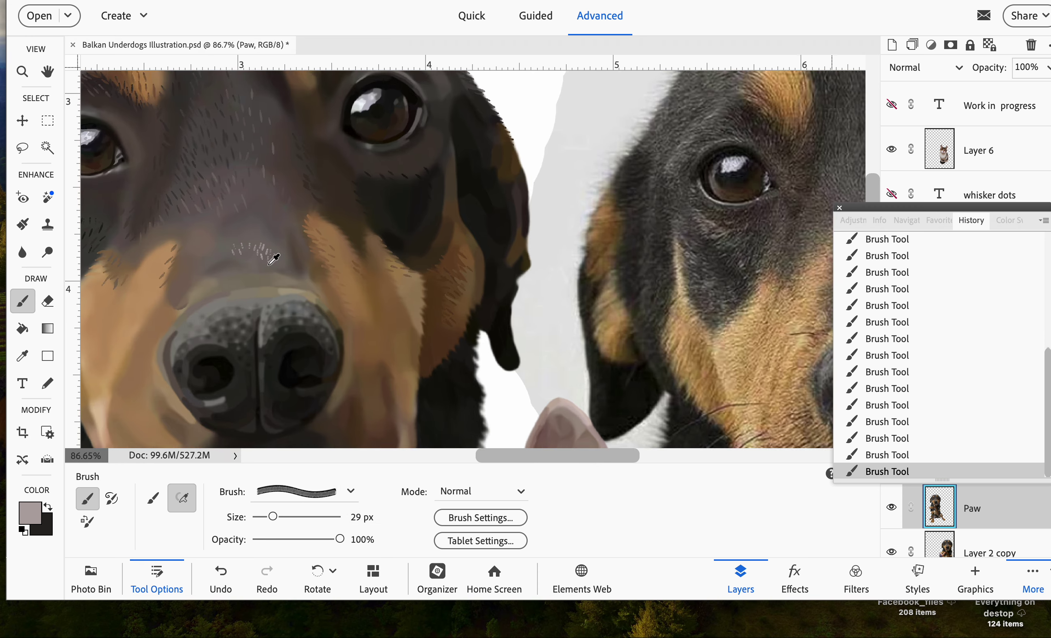
{"action": "scroll", "coordinate": [274, 259], "scroll_direction": "down", "scroll_amount": 2}
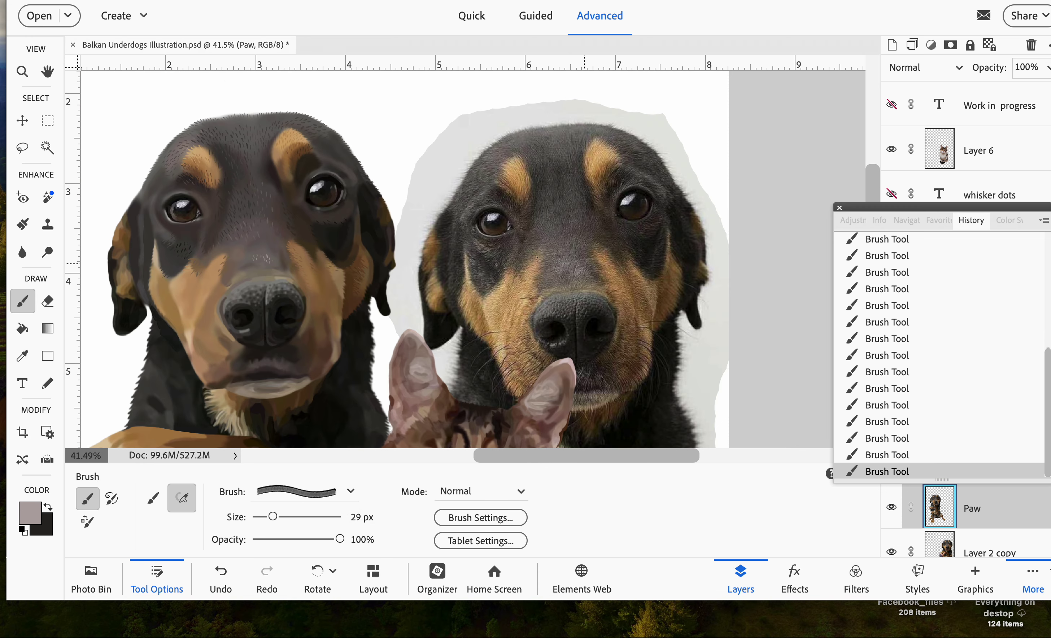
{"action": "scroll", "coordinate": [265, 264], "scroll_direction": "up", "scroll_amount": 3}
{"action": "left_click", "coordinate": [226, 223]}
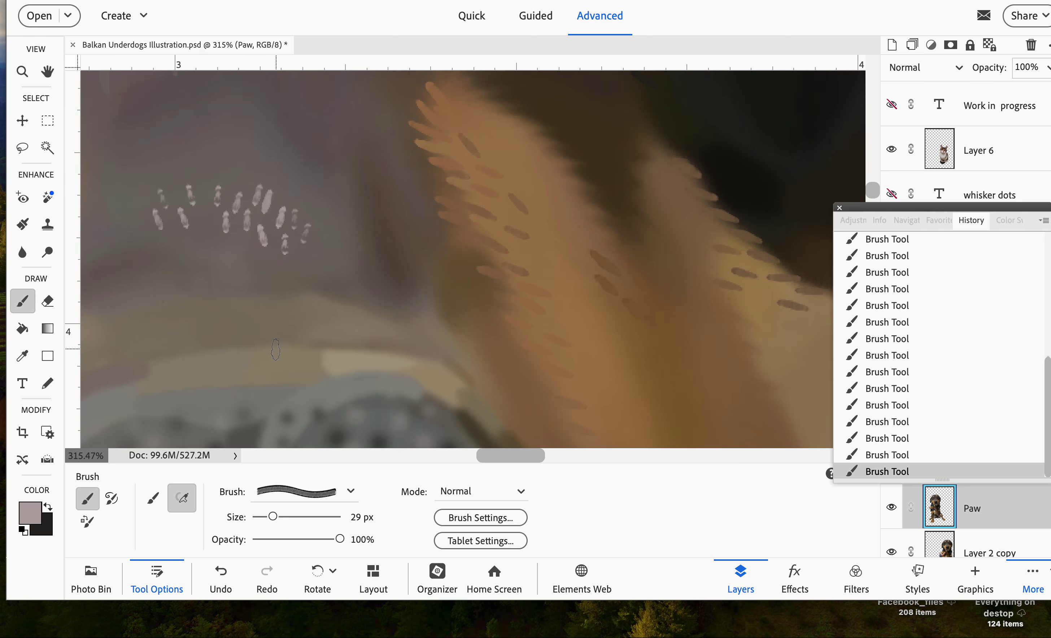
Set the brush angle to 73° and add slanted fur dabs within and above the patch on the muzzle
{"action": "left_click", "coordinate": [472, 522]}
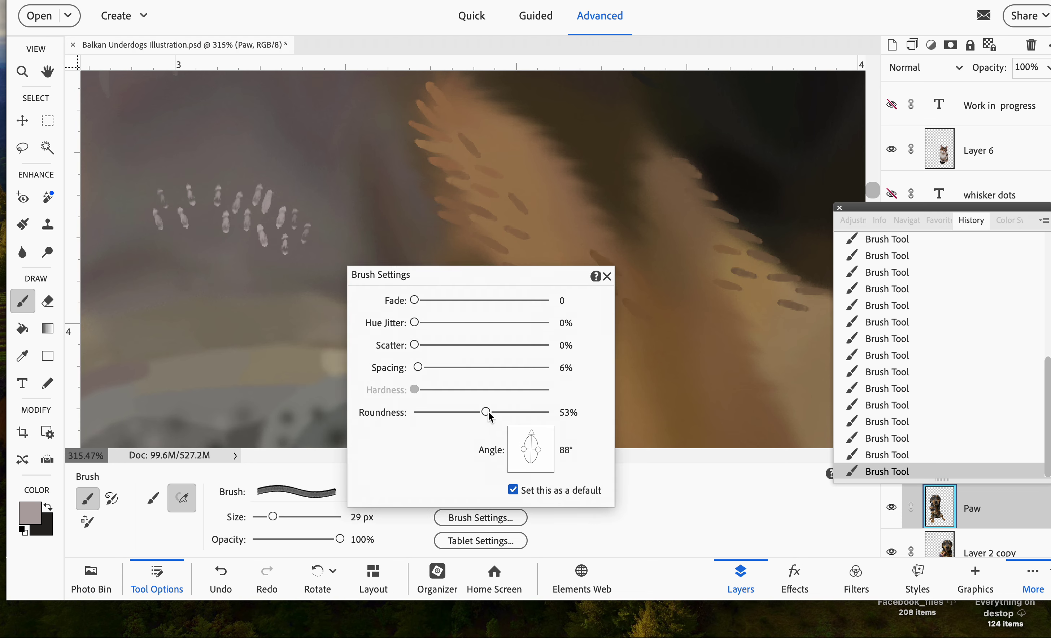
{"action": "left_click", "coordinate": [535, 435]}
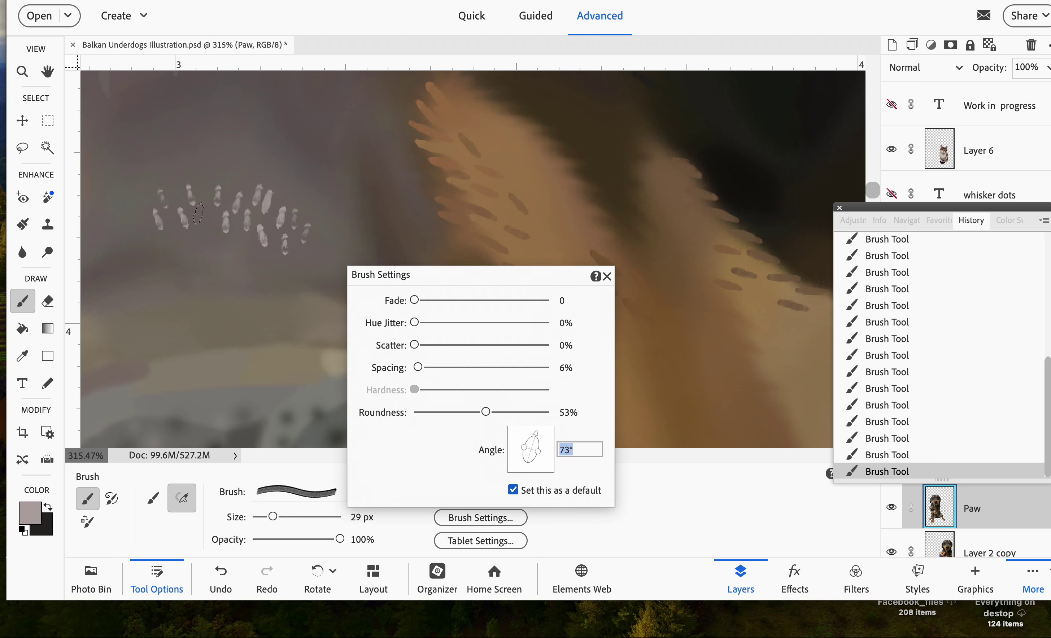
{"action": "left_click", "coordinate": [207, 222]}
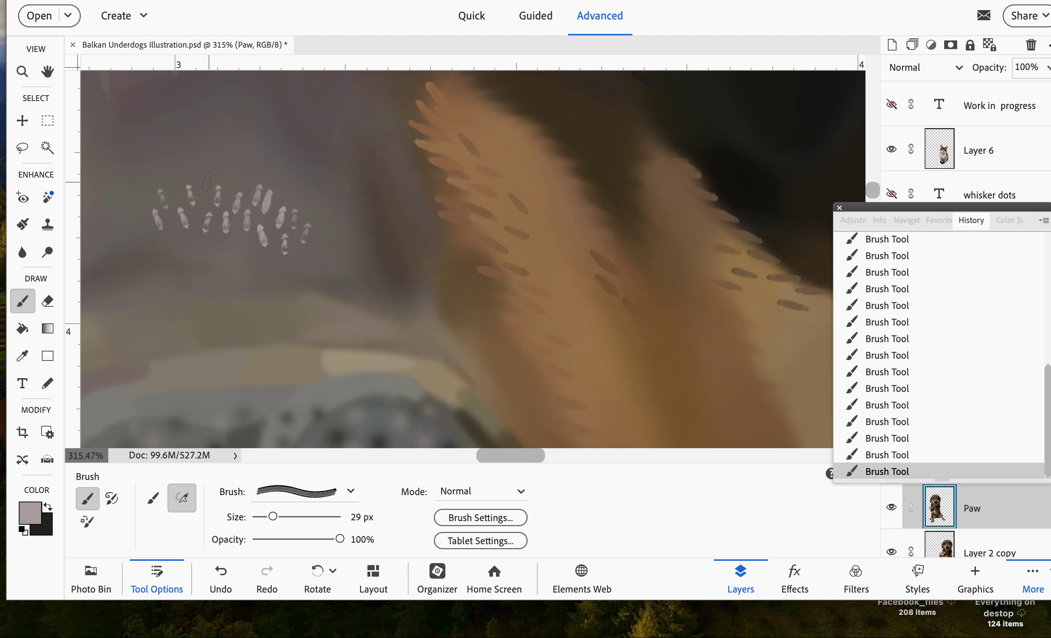
{"action": "scroll", "coordinate": [379, 261], "scroll_direction": "down", "scroll_amount": 10}
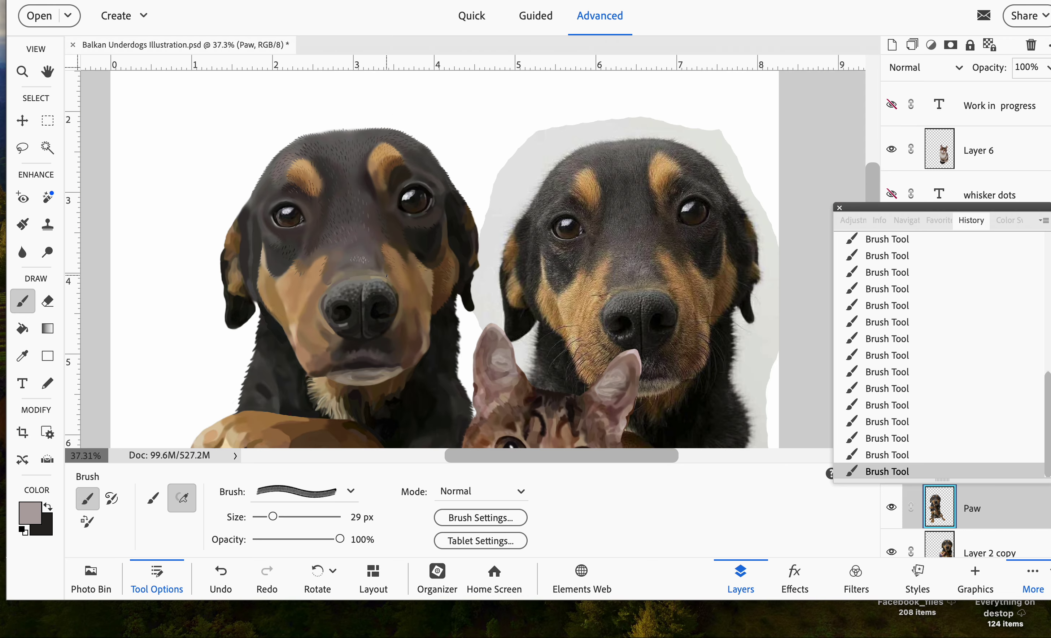
{"action": "scroll", "coordinate": [363, 252], "scroll_direction": "up", "scroll_amount": 10}
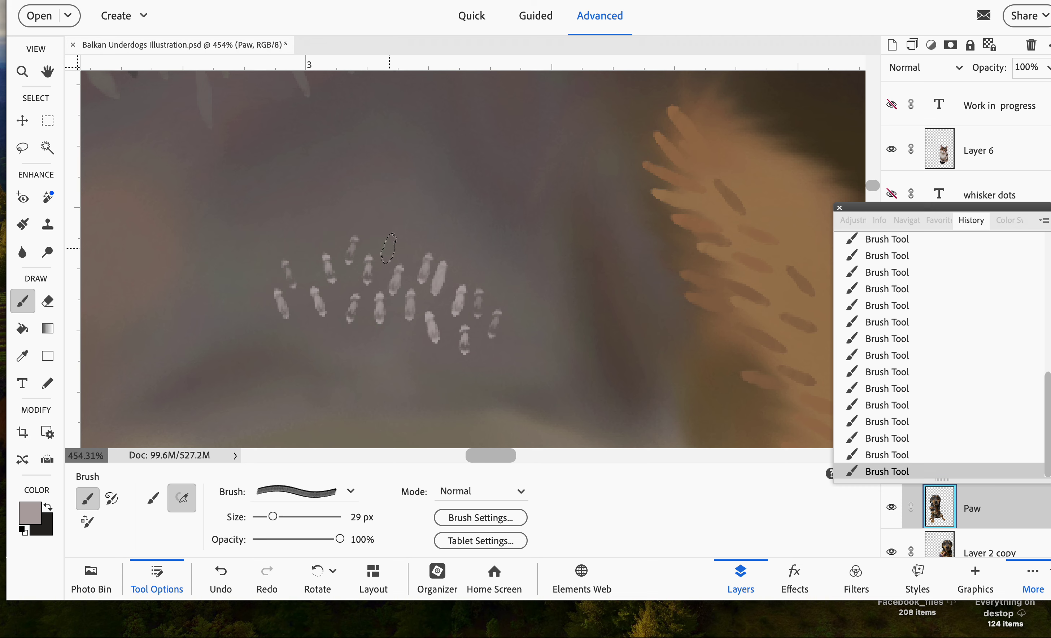
{"action": "left_click", "coordinate": [389, 249]}
{"action": "left_click", "coordinate": [388, 248]}
Save the layered illustration as Balkan Underdogs Illustration.psd, replacing the existing file
{"action": "key", "text": "super+shift+s"}
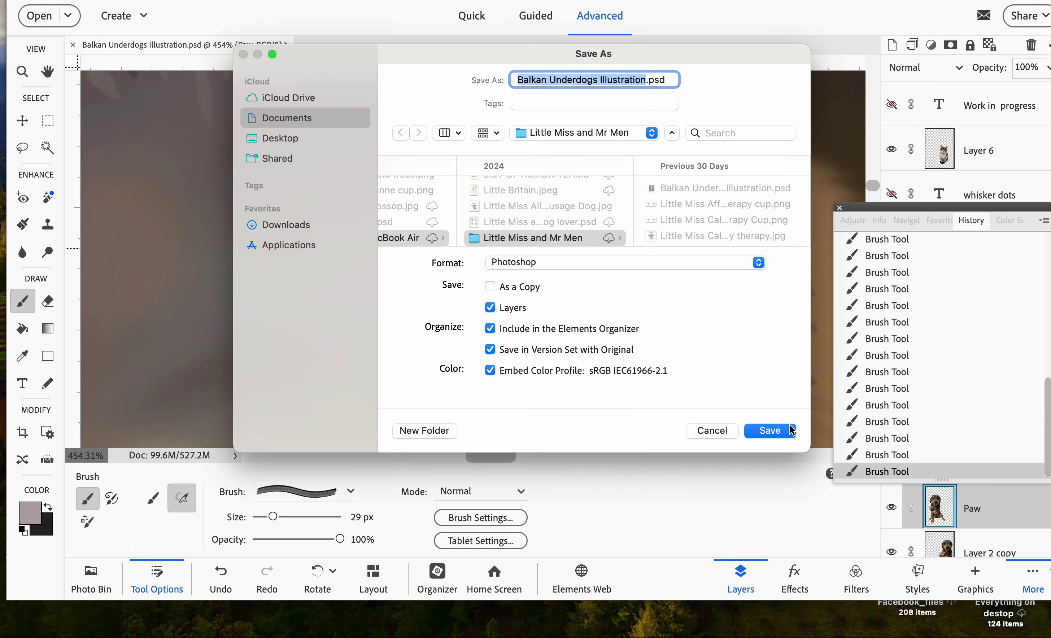
{"action": "left_click", "coordinate": [779, 432]}
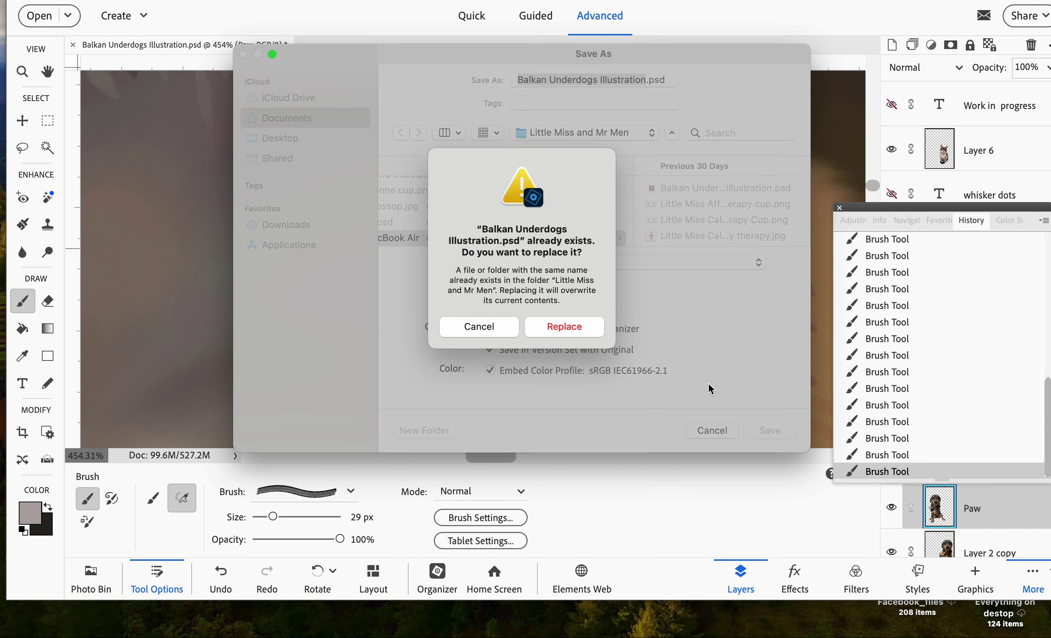
{"action": "left_click", "coordinate": [577, 328]}
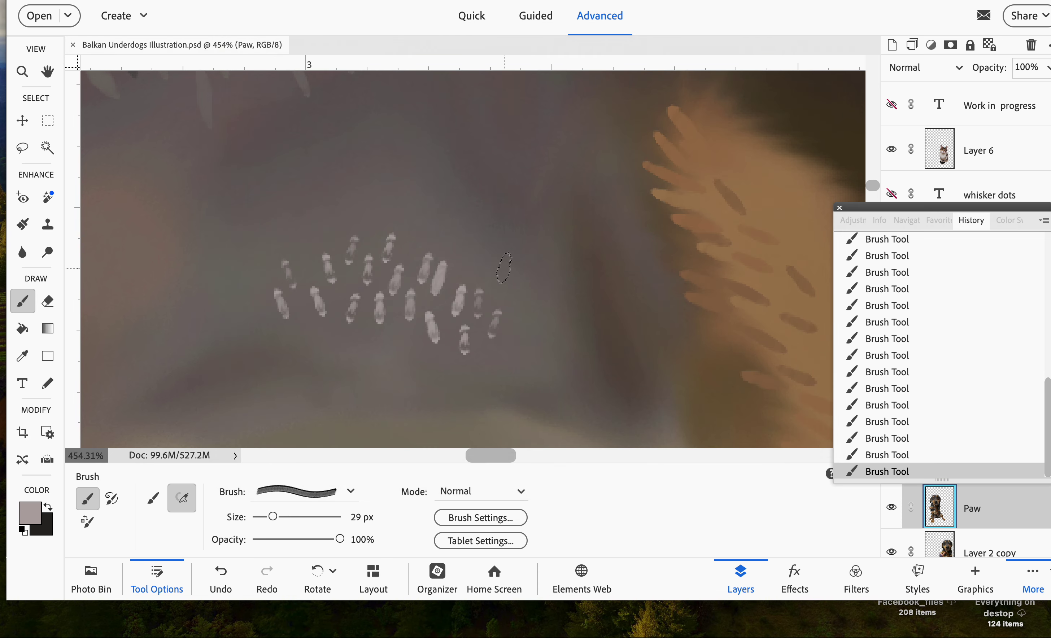
Add one more slanted fur dab at the right end of the muzzle patch and keep the regular Brush tool active
{"action": "left_click", "coordinate": [498, 281]}
{"action": "scroll", "coordinate": [384, 263], "scroll_direction": "down", "scroll_amount": 2}
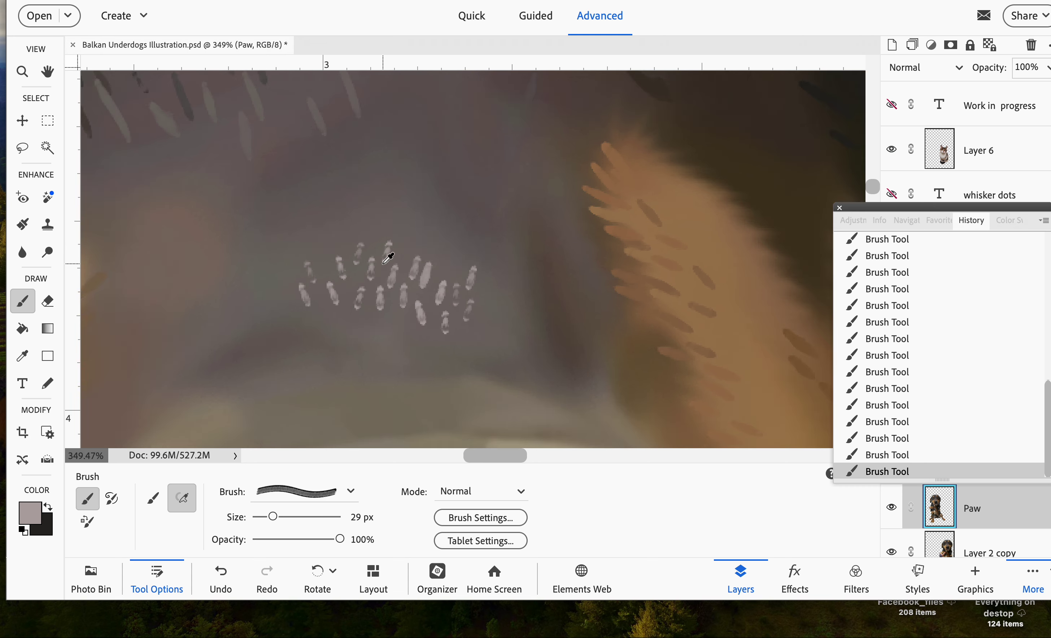
{"action": "scroll", "coordinate": [388, 258], "scroll_direction": "down", "scroll_amount": 6}
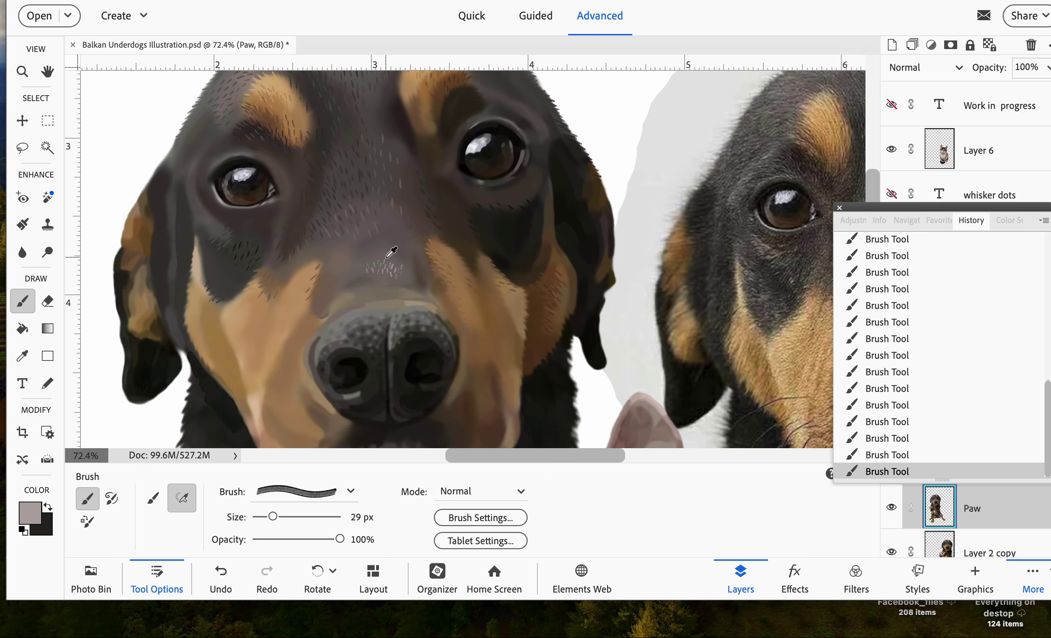
{"action": "scroll", "coordinate": [387, 258], "scroll_direction": "up", "scroll_amount": 4}
{"action": "scroll", "coordinate": [391, 252], "scroll_direction": "up", "scroll_amount": 3}
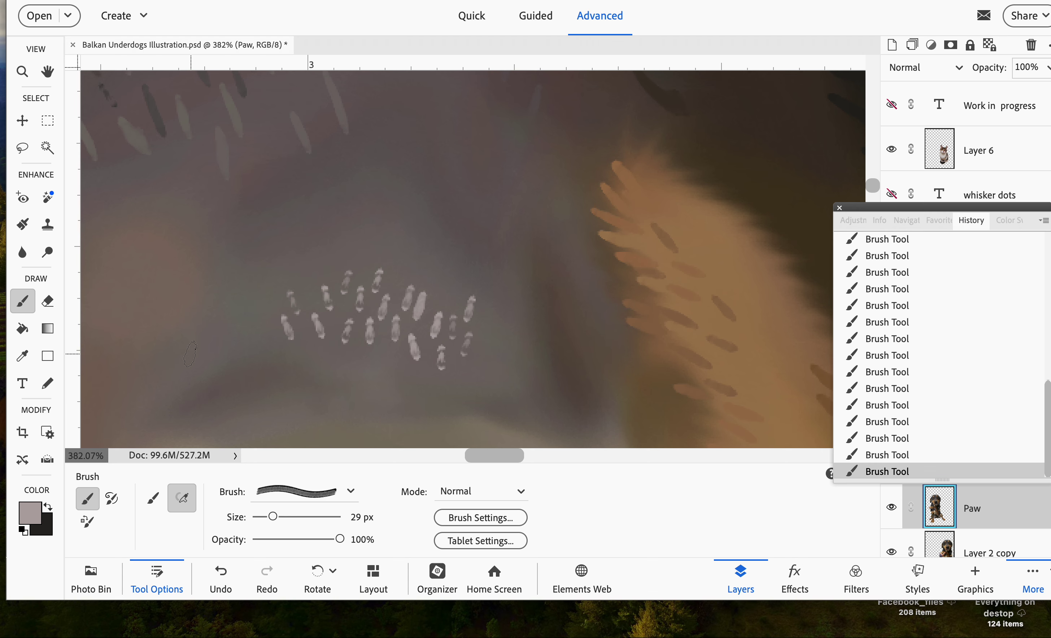
{"action": "key", "text": "b"}
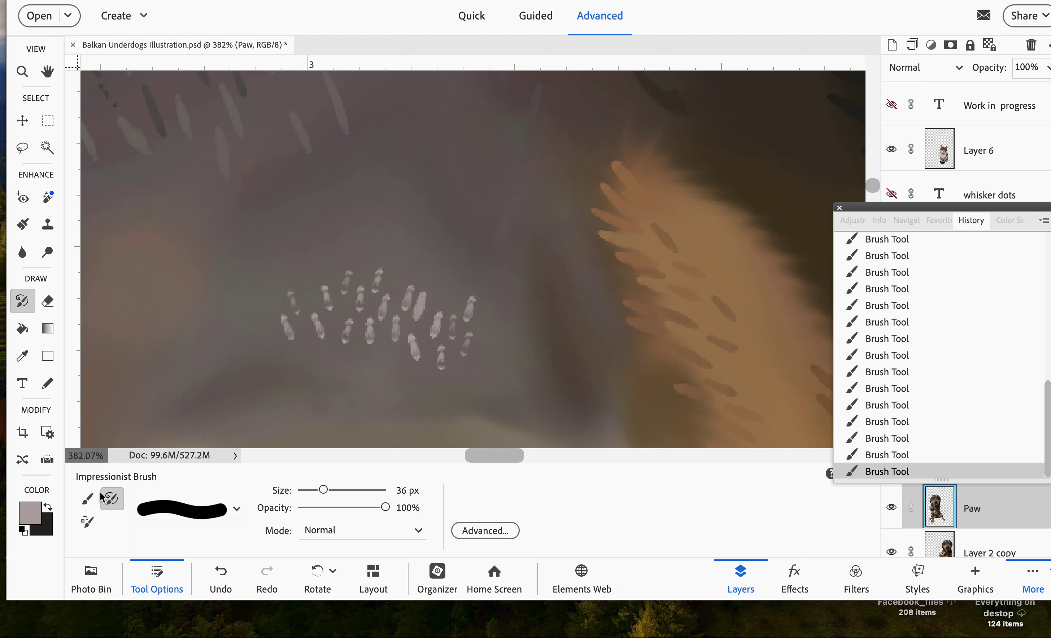
{"action": "left_click", "coordinate": [88, 499]}
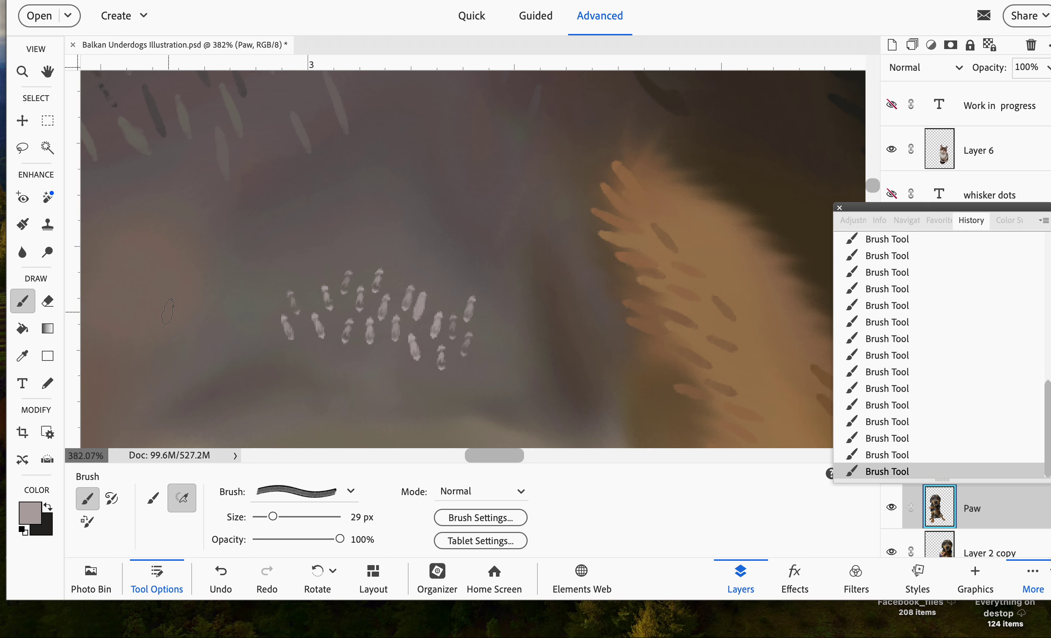
Soften the outer edge of the tan cheek left of the nose with several Blur tool strokes
{"action": "scroll", "coordinate": [168, 311], "scroll_direction": "left", "scroll_amount": 6}
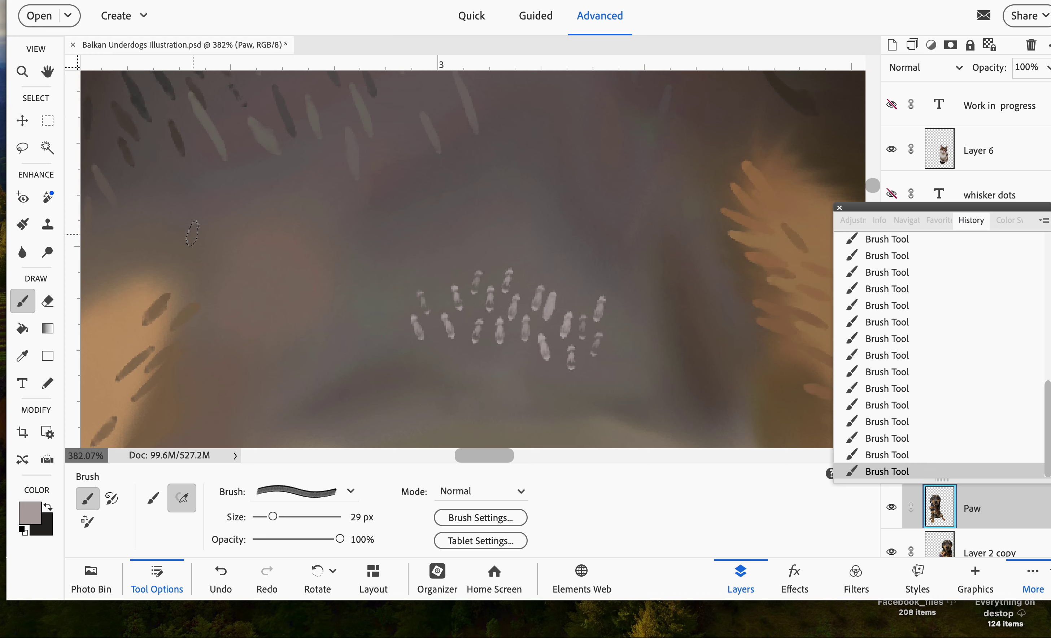
{"action": "scroll", "coordinate": [192, 232], "scroll_direction": "down", "scroll_amount": 5}
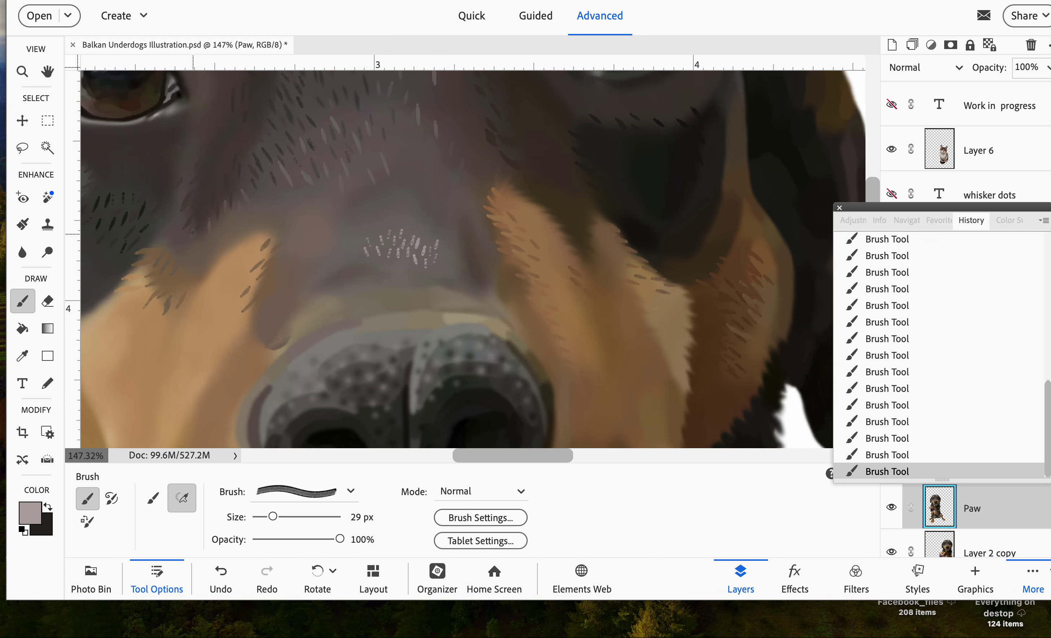
{"action": "scroll", "coordinate": [193, 232], "scroll_direction": "left", "scroll_amount": 5}
{"action": "scroll", "coordinate": [192, 232], "scroll_direction": "down", "scroll_amount": 1}
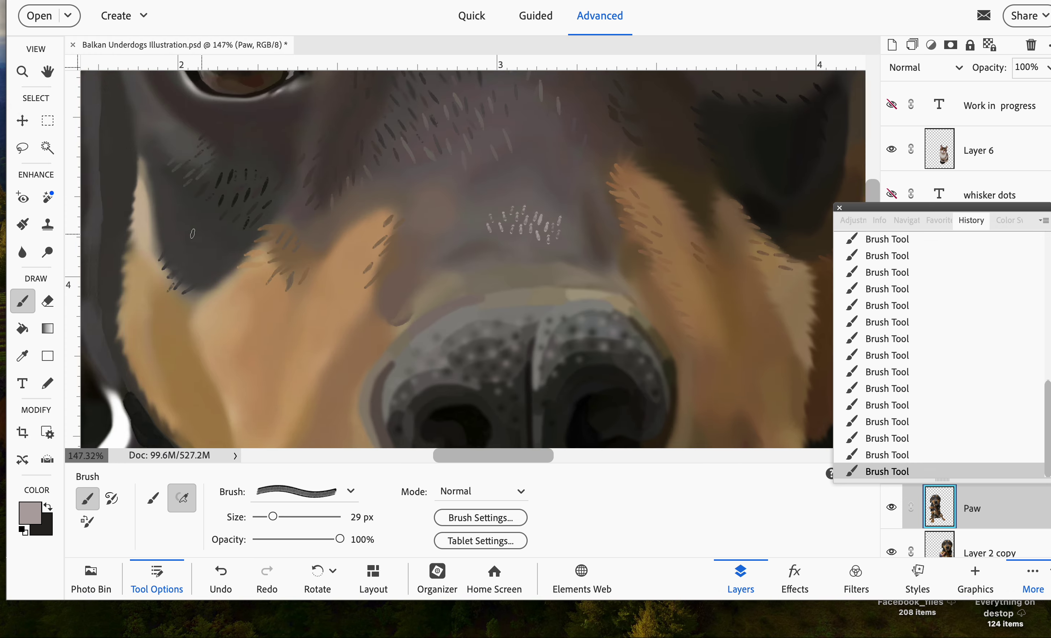
{"action": "scroll", "coordinate": [193, 232], "scroll_direction": "left", "scroll_amount": 2}
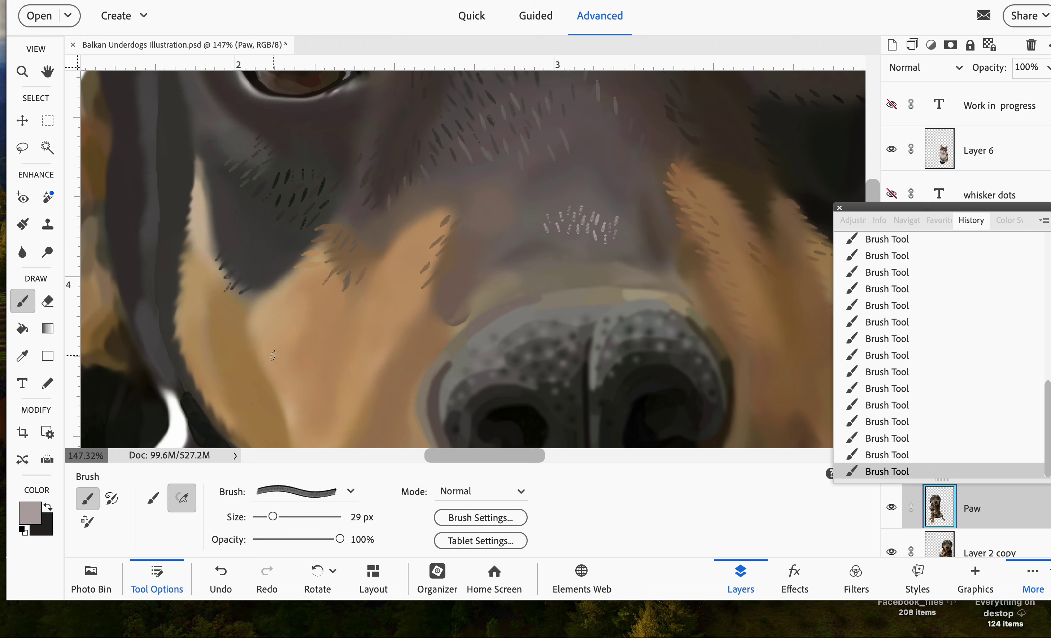
{"action": "key", "text": "r"}
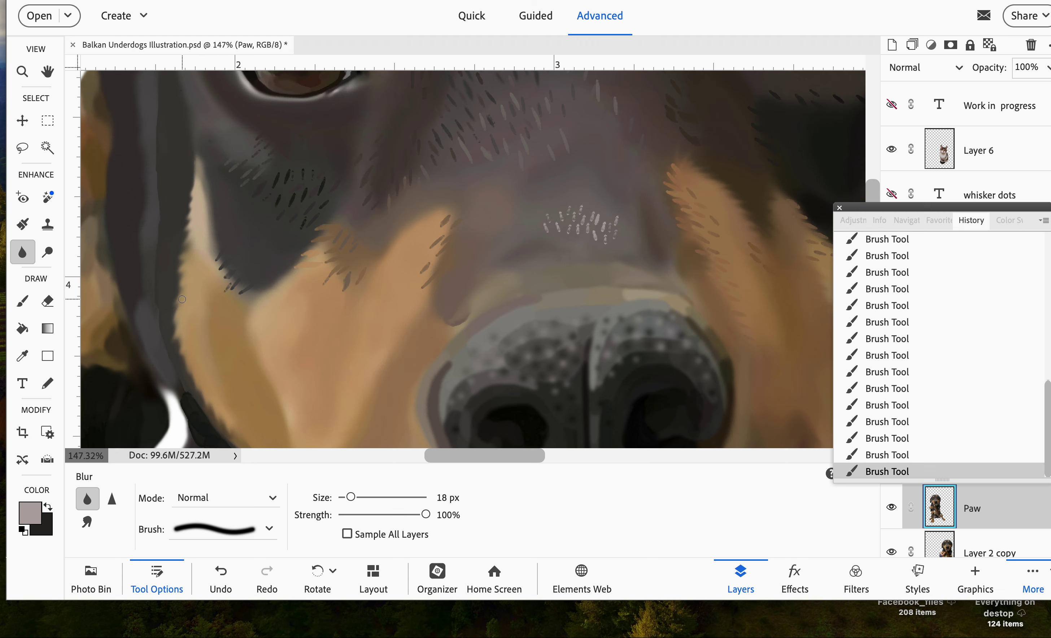
{"action": "mouse_move", "coordinate": [182, 299]}
{"action": "left_mouse_down"}
{"action": "mouse_move", "coordinate": [155, 326]}
{"action": "mouse_move", "coordinate": [184, 307]}
{"action": "mouse_move", "coordinate": [164, 322]}
{"action": "mouse_move", "coordinate": [185, 319]}
{"action": "mouse_move", "coordinate": [162, 353]}
{"action": "left_mouse_up"}
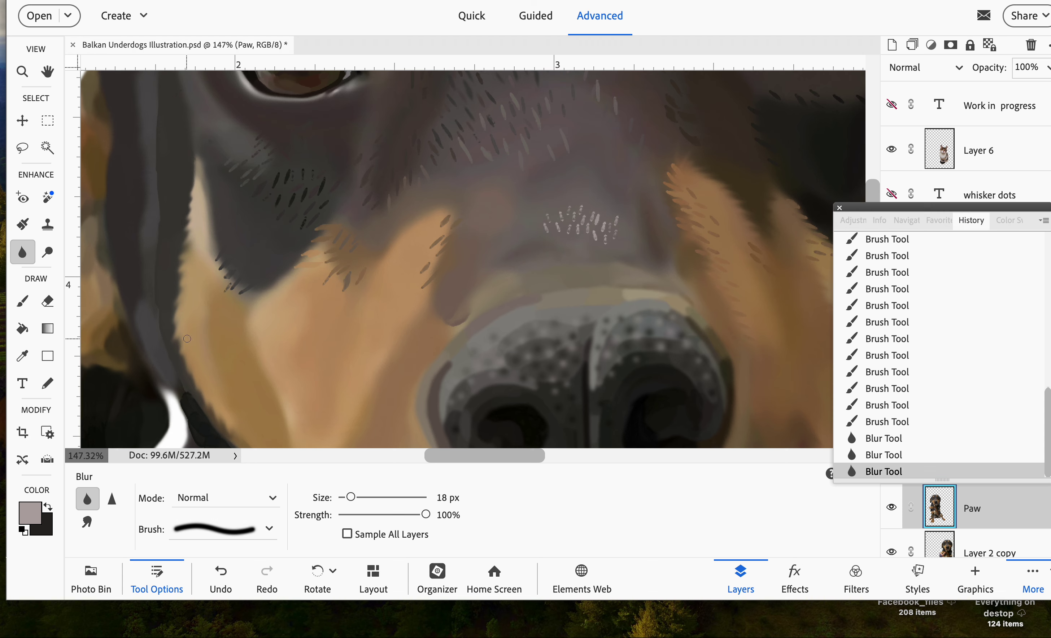
{"action": "mouse_move", "coordinate": [185, 337]}
{"action": "left_mouse_down"}
{"action": "mouse_move", "coordinate": [159, 363]}
{"action": "mouse_move", "coordinate": [194, 349]}
{"action": "mouse_move", "coordinate": [175, 371]}
{"action": "mouse_move", "coordinate": [228, 371]}
{"action": "left_mouse_up"}
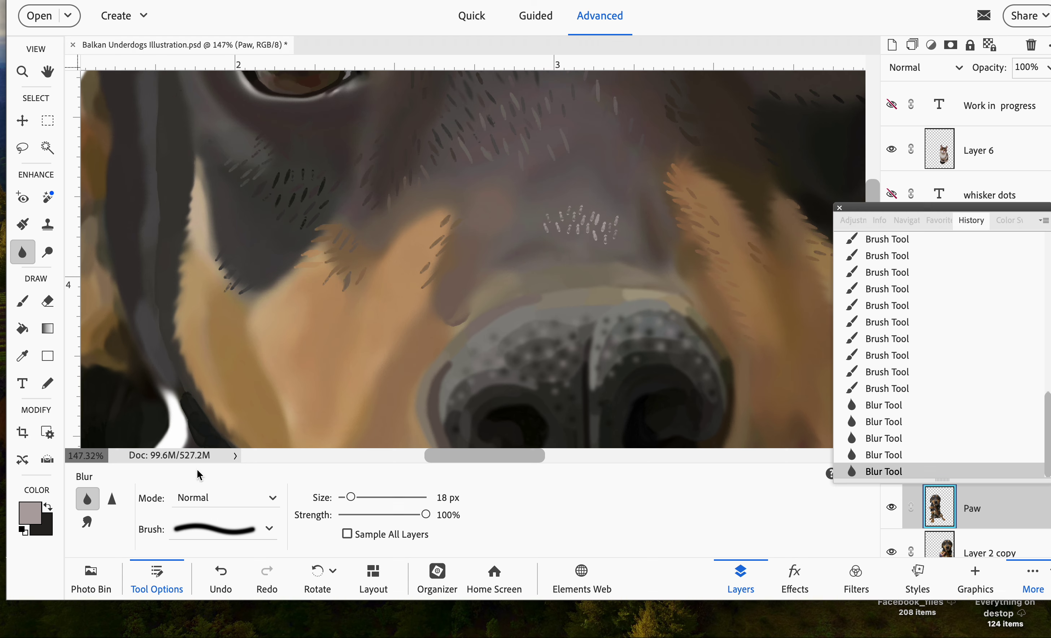
Switch to the Smudge tool and set its size to 19 px
{"action": "left_click", "coordinate": [88, 523]}
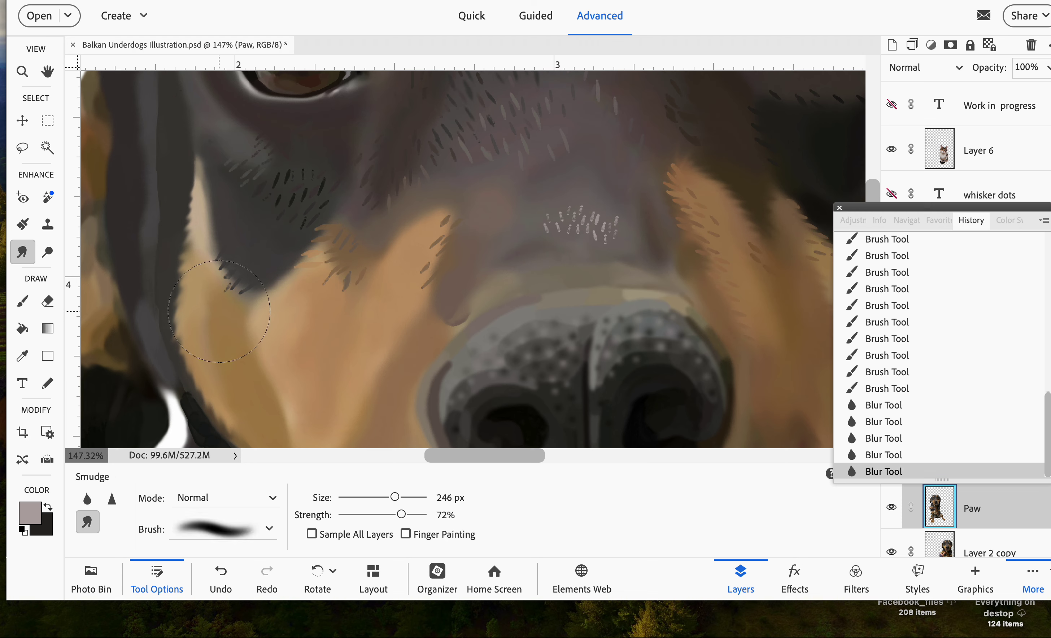
{"action": "left_click", "coordinate": [355, 497]}
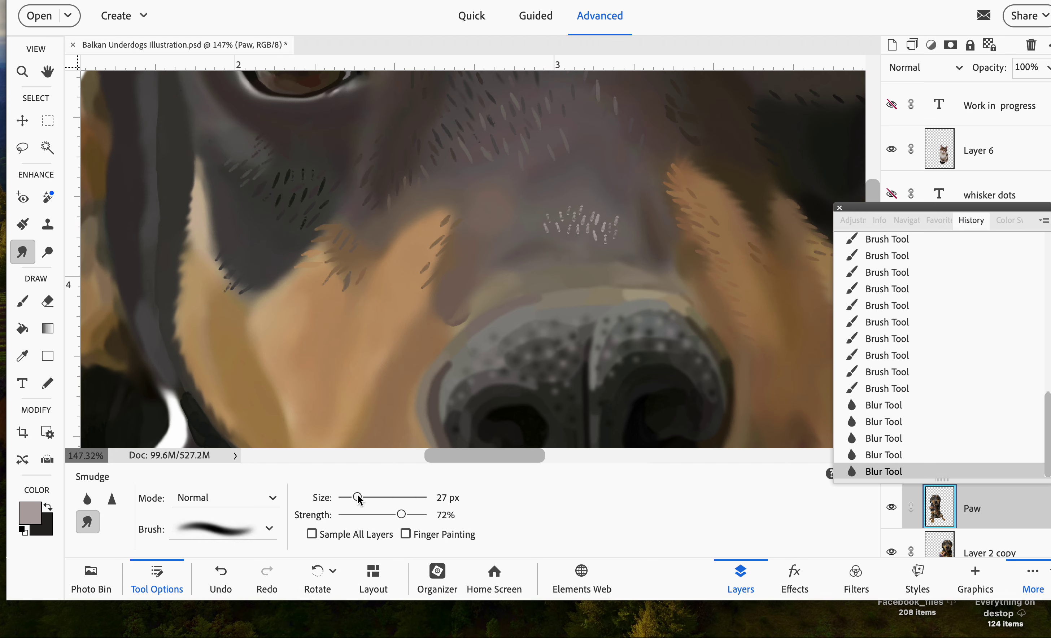
{"action": "left_click", "coordinate": [352, 498]}
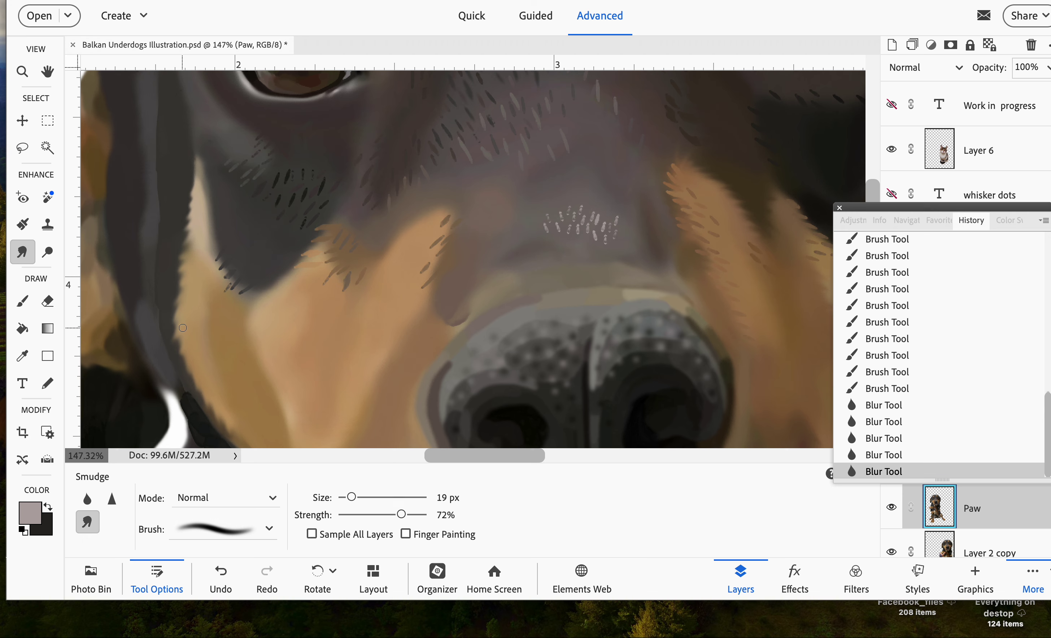
Try smudging a tan fur tuft outward from the cheek's outer edge at 72% strength and undo the stroke
{"action": "left_click_drag", "start_coordinate": [184, 328], "coordinate": [167, 344]}
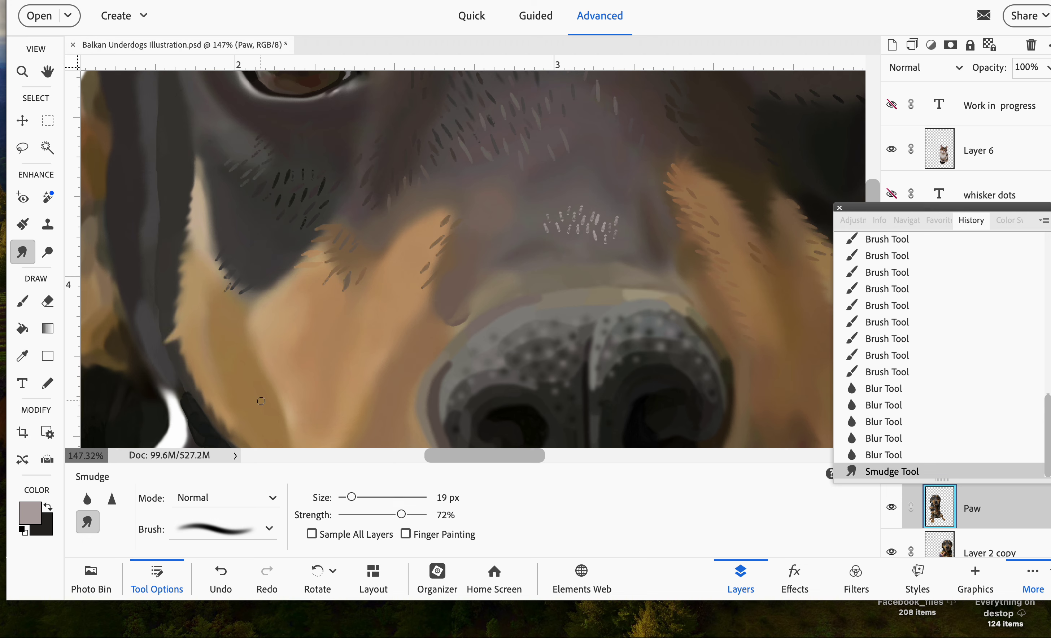
{"action": "key", "text": "ctrl+z"}
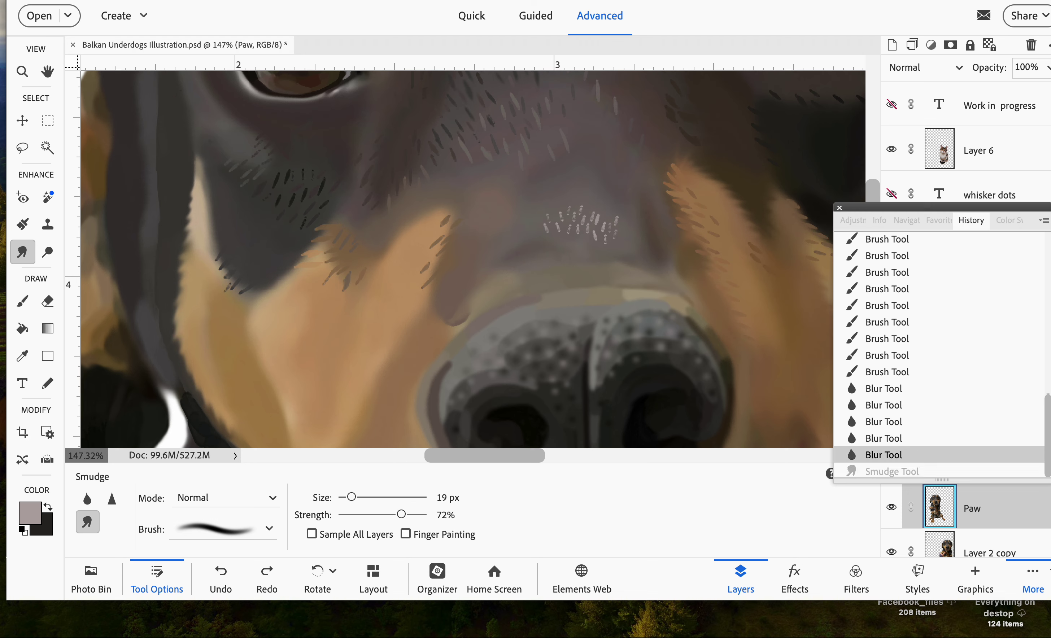
{"action": "left_click", "coordinate": [307, 0]}
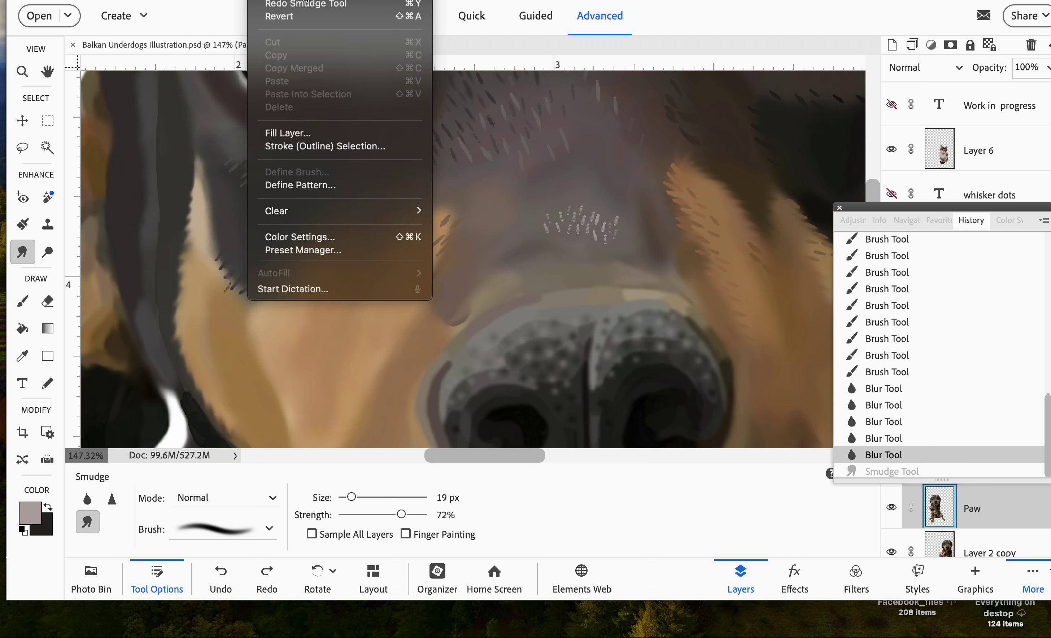
{"action": "left_click", "coordinate": [667, 29]}
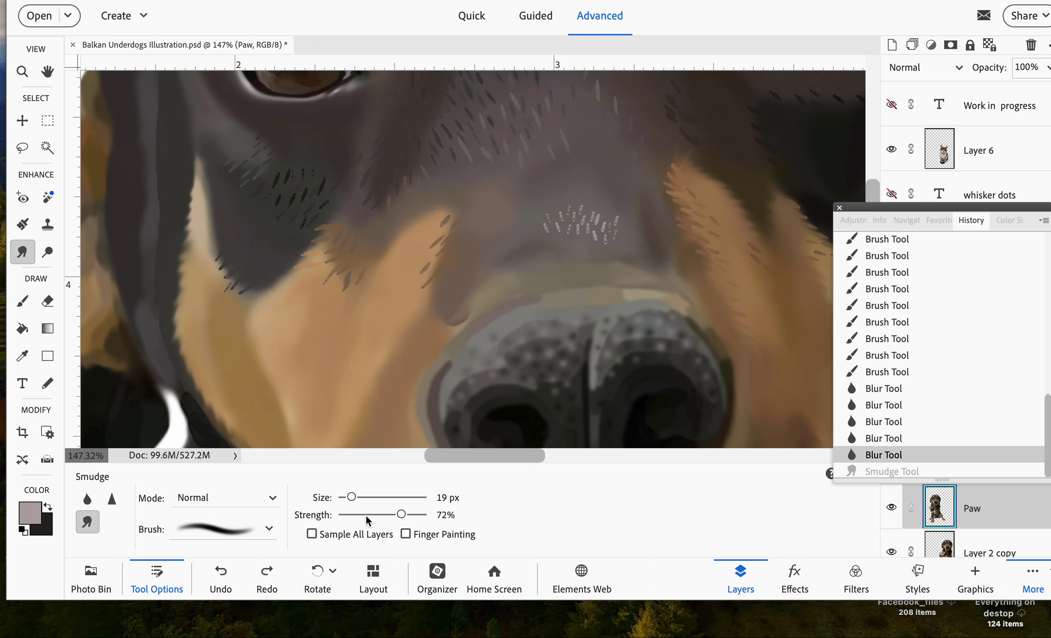
Set the Smudge strength to 53% and smudge short tan fur tufts along the cheek's outer edge
{"action": "left_click_drag", "start_coordinate": [402, 514], "coordinate": [385, 515]}
{"action": "mouse_move", "coordinate": [167, 316]}
{"action": "left_mouse_down"}
{"action": "mouse_move", "coordinate": [208, 323]}
{"action": "mouse_move", "coordinate": [177, 304]}
{"action": "left_mouse_up"}
{"action": "left_click", "coordinate": [184, 283]}
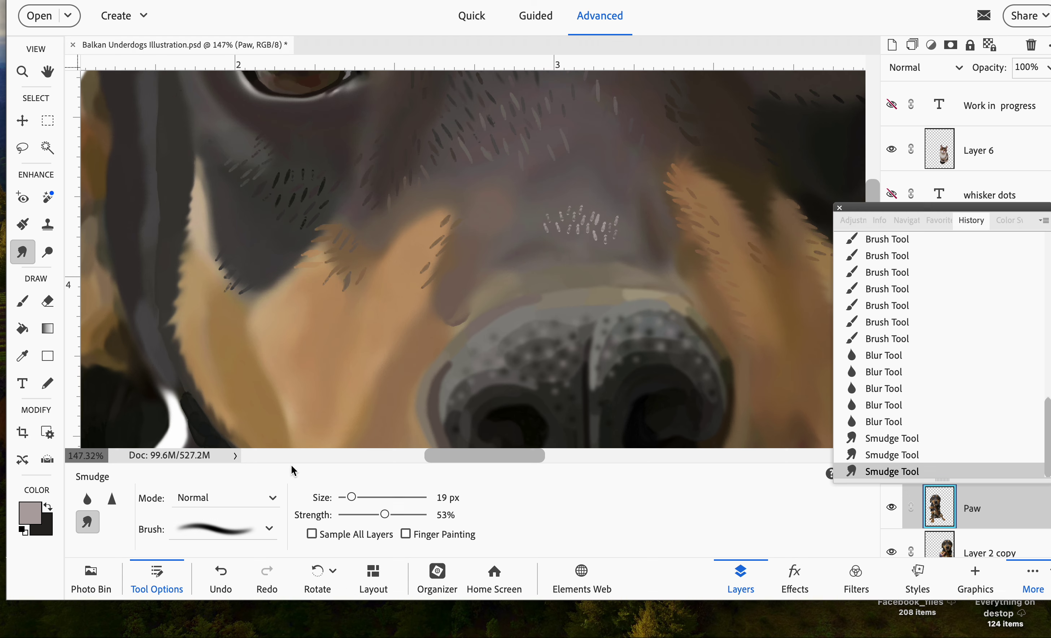
Set the Blur tool to 43 px and blur the smudged tufts on the cheek's outer edge
{"action": "left_click", "coordinate": [89, 500]}
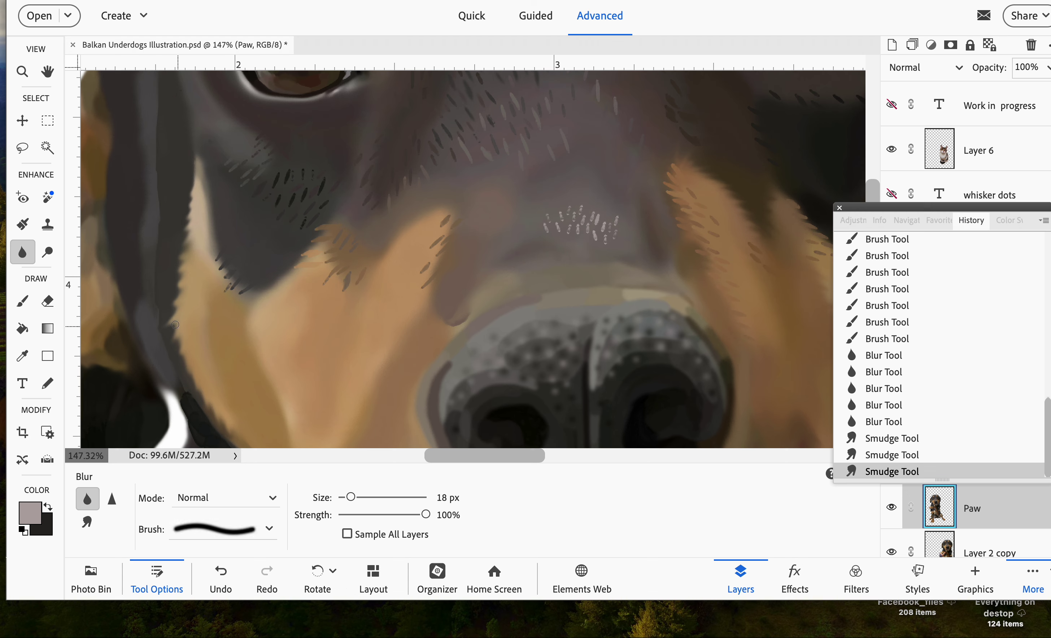
{"action": "left_click", "coordinate": [370, 496]}
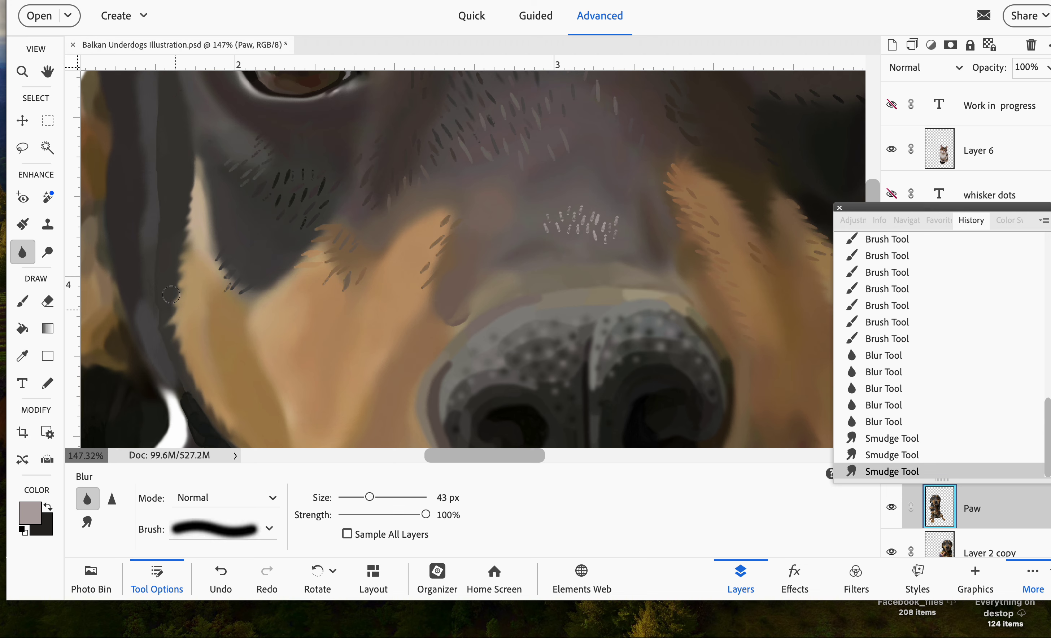
{"action": "mouse_move", "coordinate": [181, 329]}
{"action": "left_mouse_down"}
{"action": "mouse_move", "coordinate": [184, 253]}
{"action": "mouse_move", "coordinate": [179, 318]}
{"action": "mouse_move", "coordinate": [182, 340]}
{"action": "left_mouse_up"}
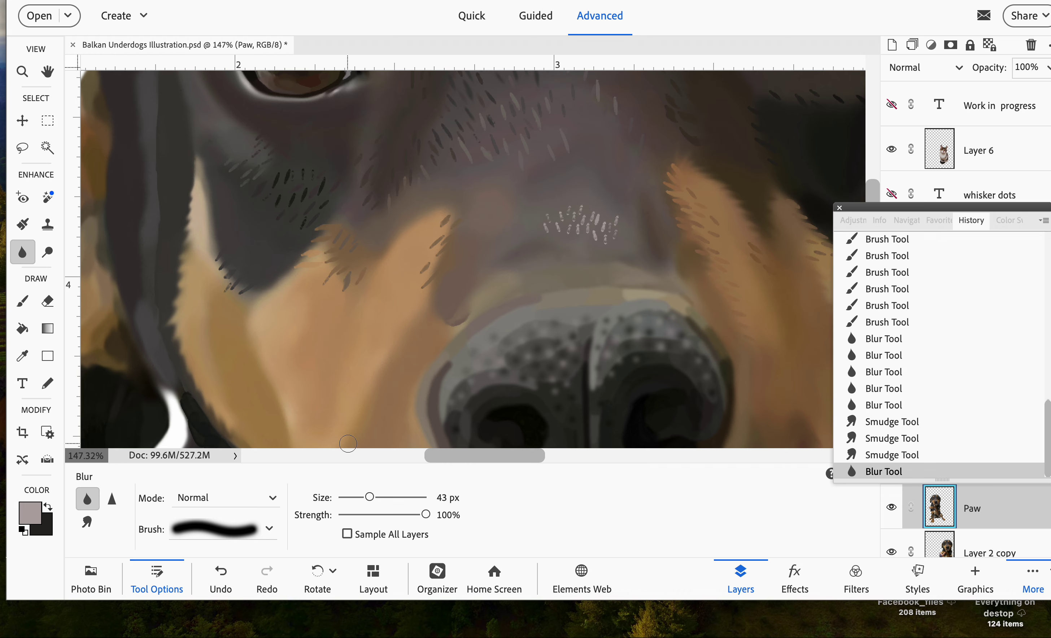
Compare the painted fur on the dog's head, brows and muzzle with the reference photo beside it
{"action": "scroll", "coordinate": [348, 444], "scroll_direction": "down", "scroll_amount": 3}
{"action": "scroll", "coordinate": [348, 443], "scroll_direction": "down", "scroll_amount": 2}
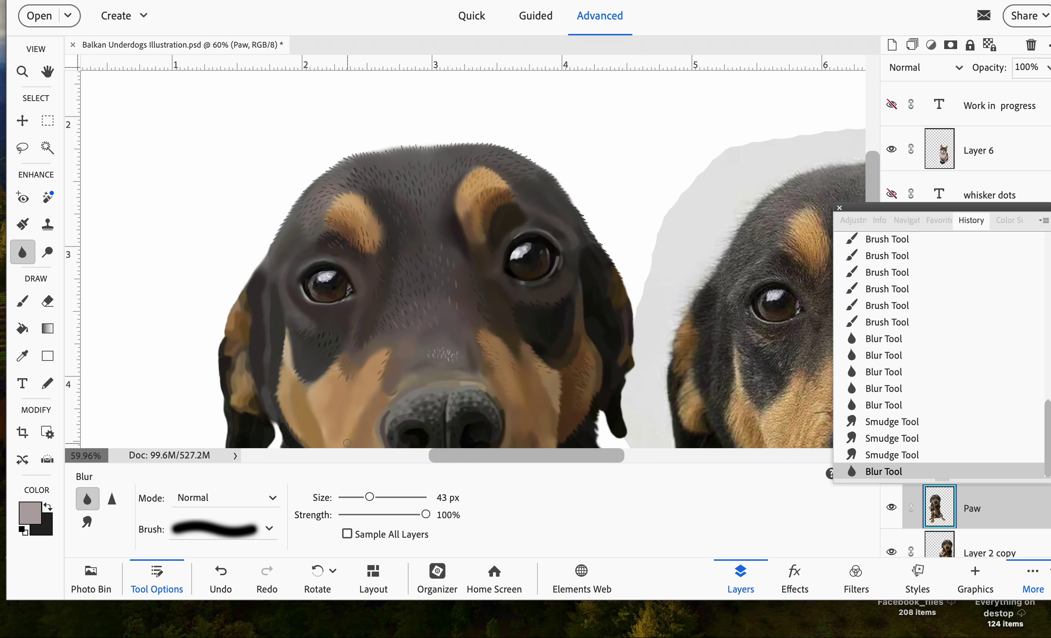
{"action": "scroll", "coordinate": [348, 443], "scroll_direction": "up", "scroll_amount": 1}
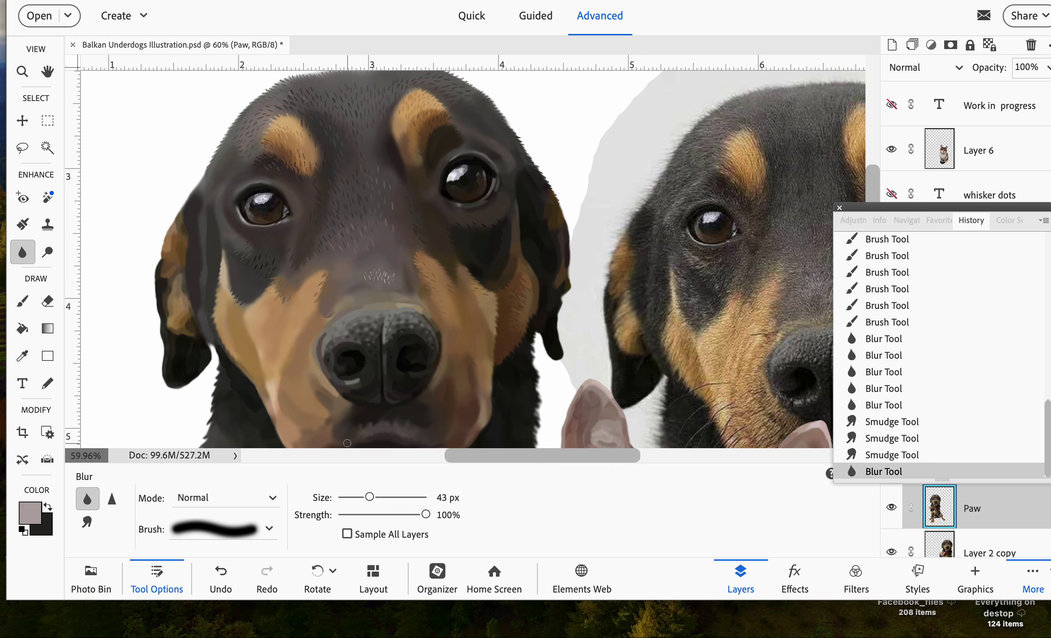
{"action": "scroll", "coordinate": [348, 442], "scroll_direction": "right", "scroll_amount": 3}
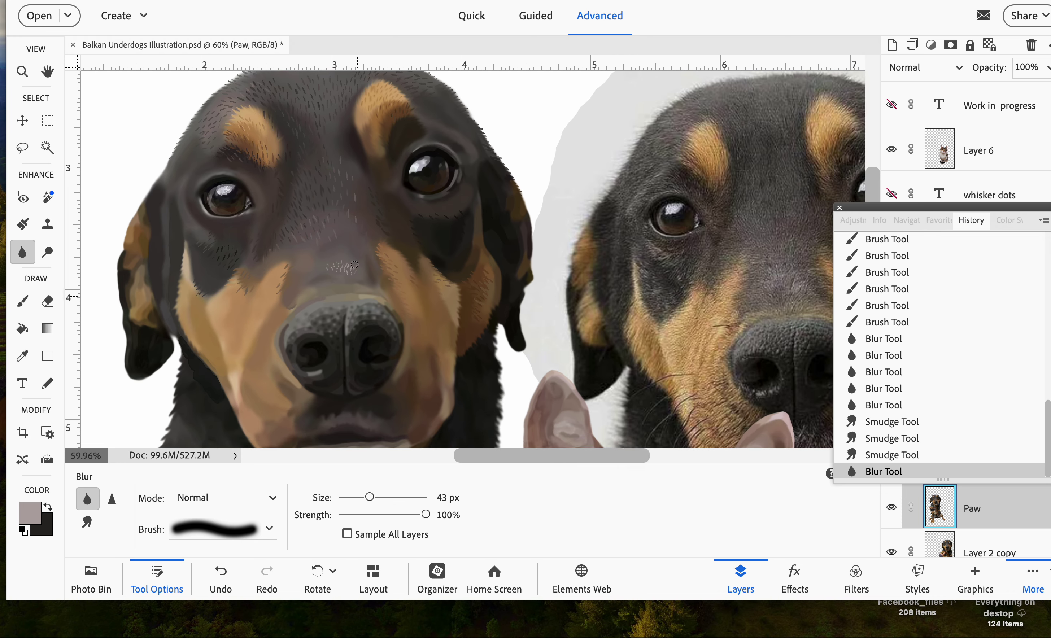
{"action": "scroll", "coordinate": [345, 224], "scroll_direction": "up", "scroll_amount": 5}
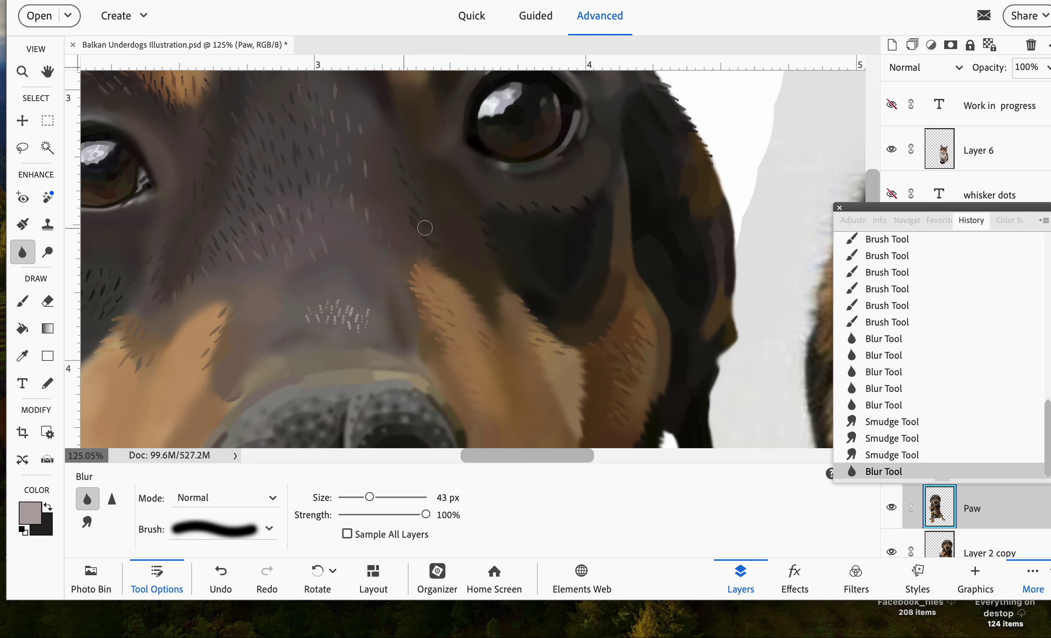
{"action": "scroll", "coordinate": [377, 194], "scroll_direction": "up", "scroll_amount": 4}
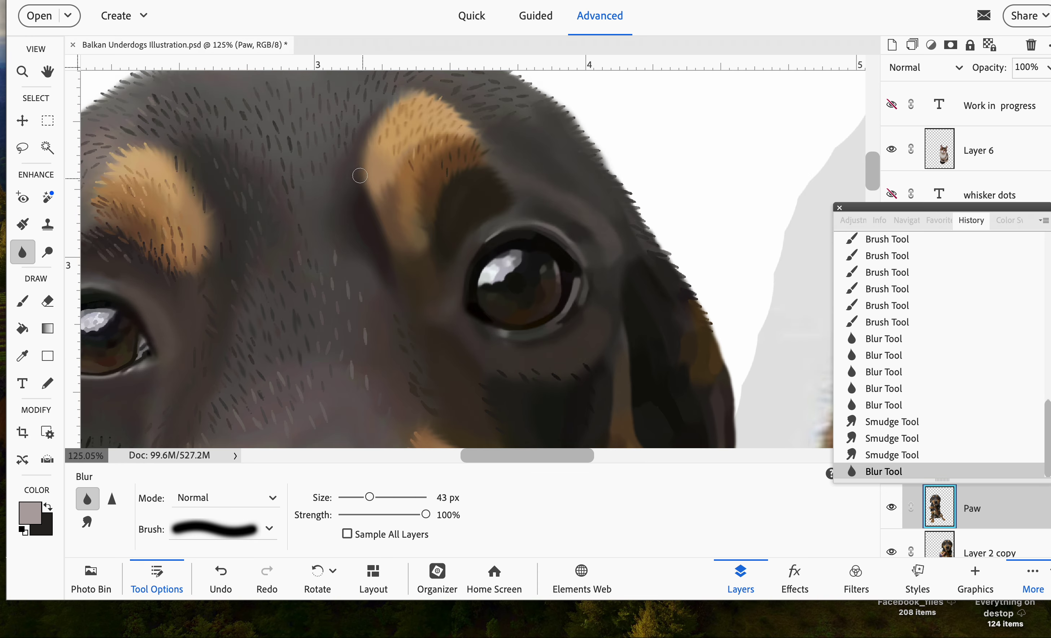
{"action": "scroll", "coordinate": [427, 334], "scroll_direction": "down", "scroll_amount": 3}
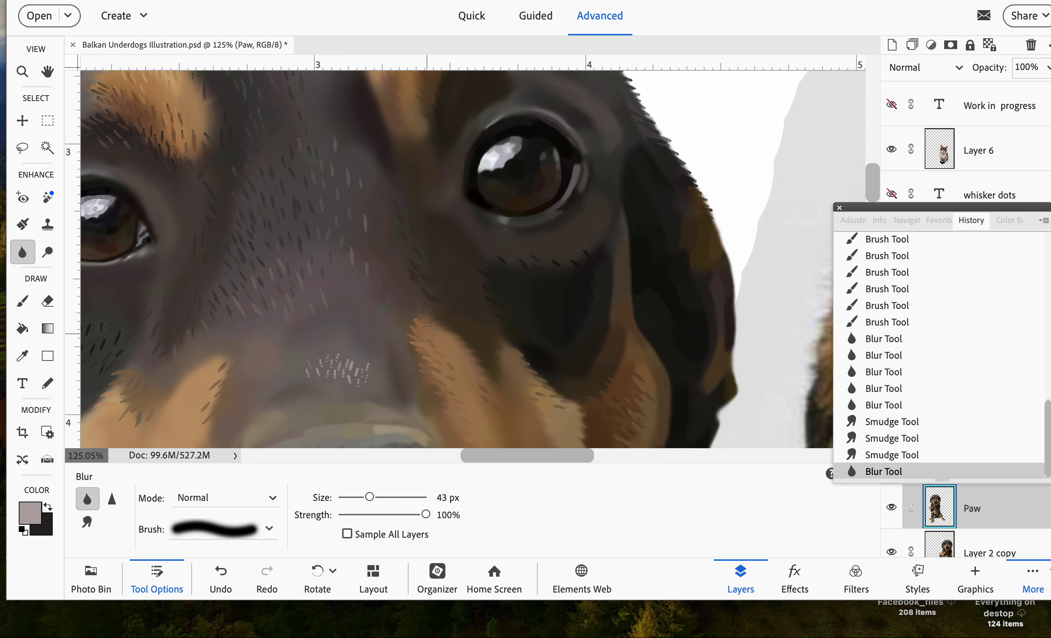
{"action": "scroll", "coordinate": [427, 333], "scroll_direction": "down", "scroll_amount": 5}
{"action": "scroll", "coordinate": [427, 333], "scroll_direction": "up", "scroll_amount": 3}
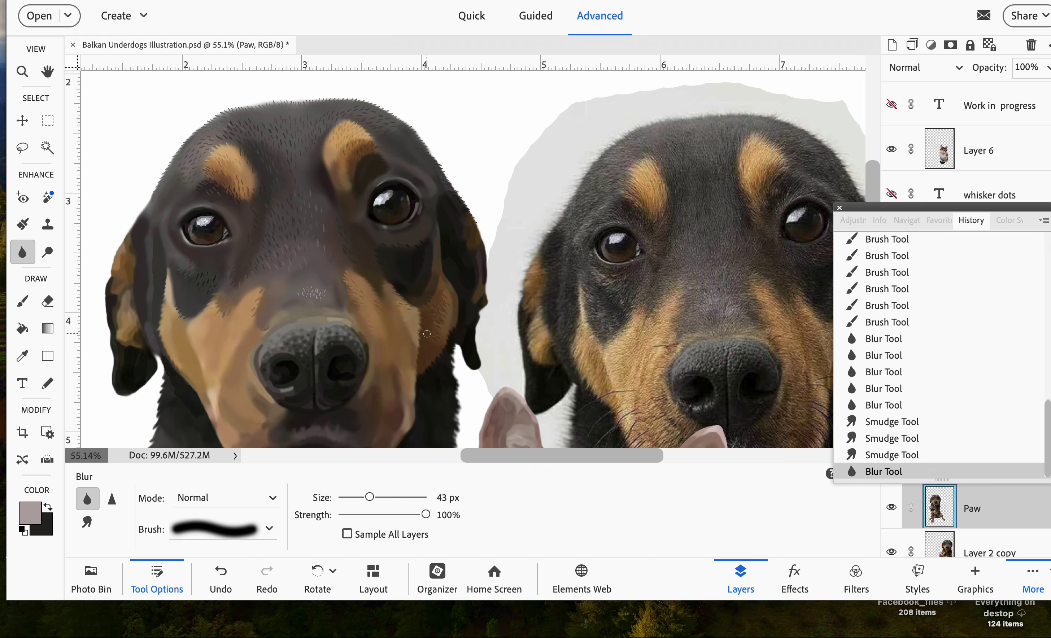
Examine the painted cat's face and the reference dog's fur behind it
{"action": "scroll", "coordinate": [427, 334], "scroll_direction": "down", "scroll_amount": 2}
{"action": "scroll", "coordinate": [427, 334], "scroll_direction": "down", "scroll_amount": 4}
{"action": "scroll", "coordinate": [427, 334], "scroll_direction": "right", "scroll_amount": 3}
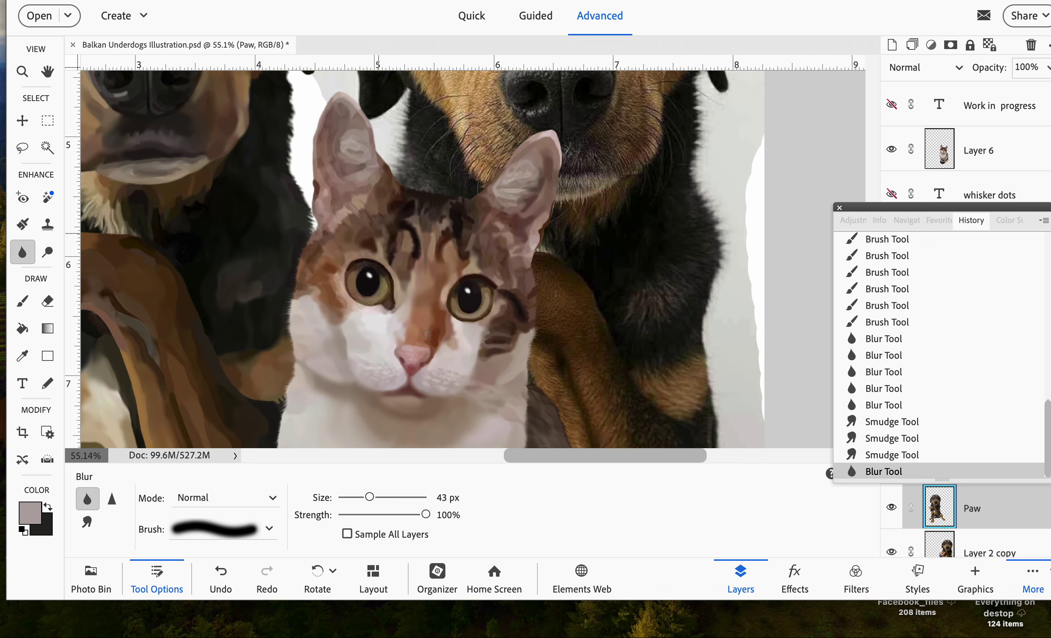
{"action": "scroll", "coordinate": [426, 334], "scroll_direction": "down", "scroll_amount": 1}
{"action": "scroll", "coordinate": [426, 334], "scroll_direction": "right", "scroll_amount": 1}
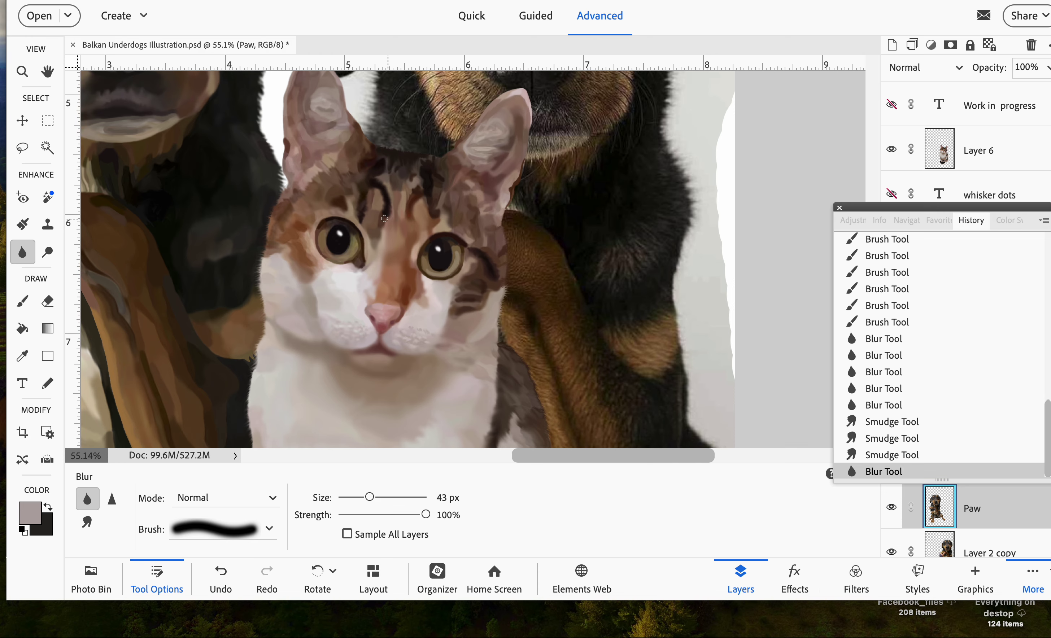
{"action": "scroll", "coordinate": [399, 234], "scroll_direction": "up", "scroll_amount": 5}
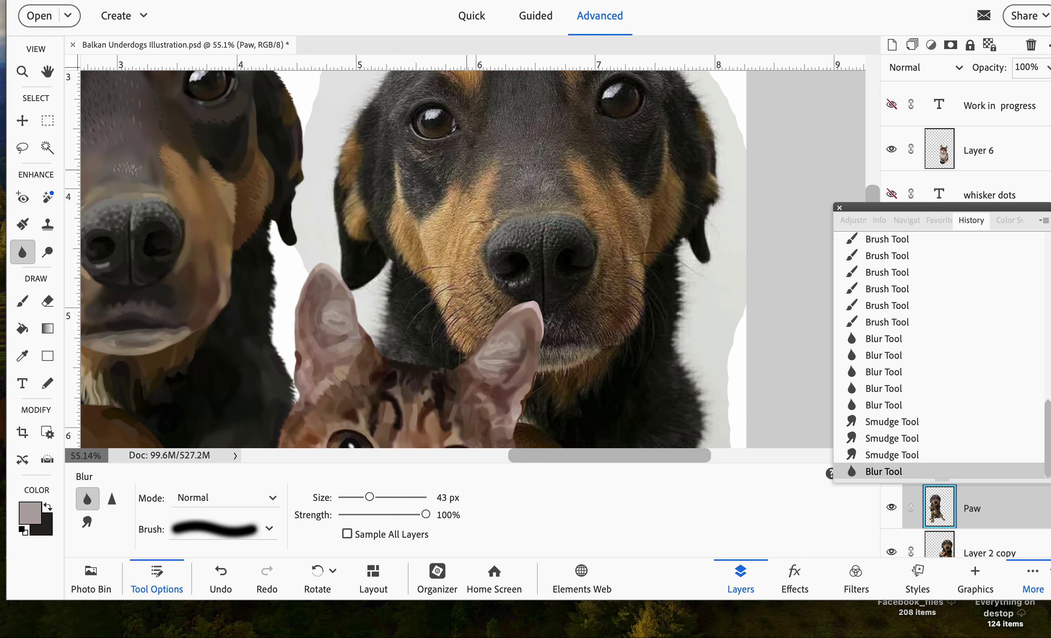
{"action": "scroll", "coordinate": [451, 343], "scroll_direction": "down", "scroll_amount": 4}
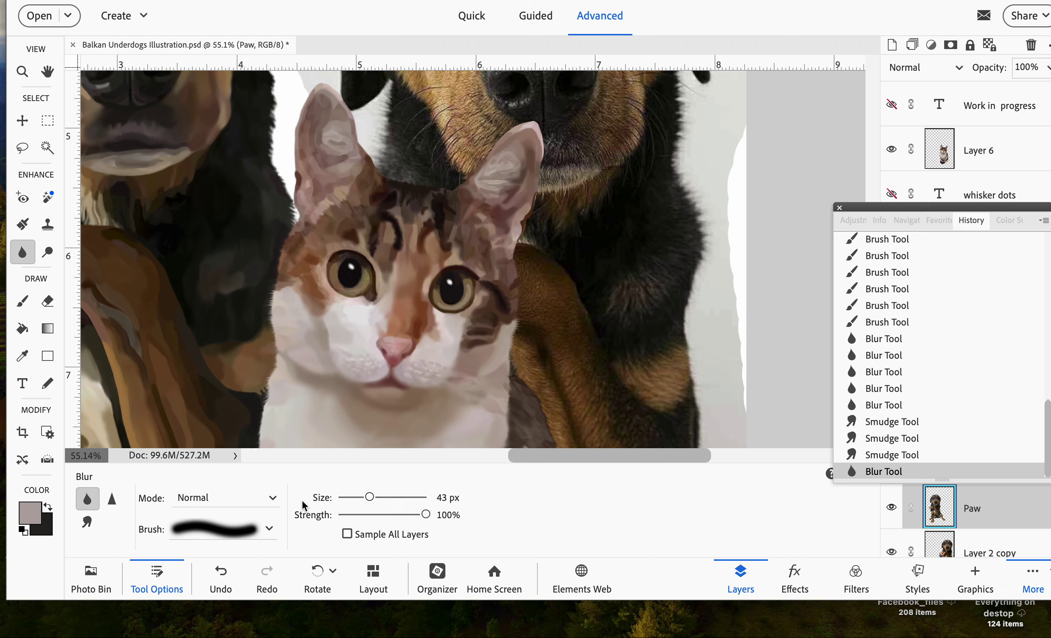
Set the Blur tool's size to 23 px and hide the cat on Layer 6
{"action": "left_click", "coordinate": [348, 496]}
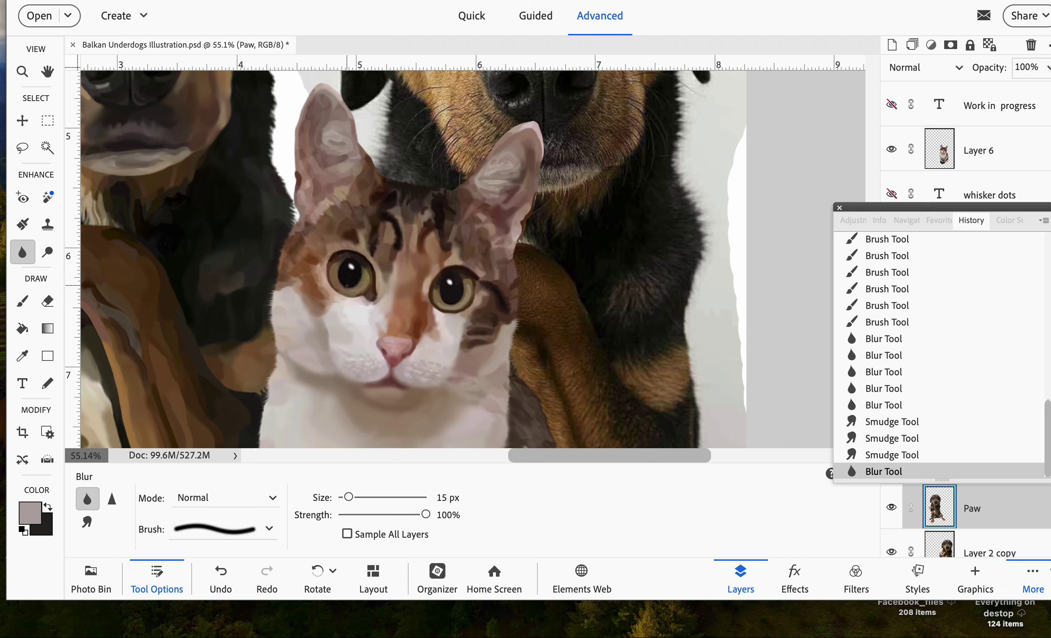
{"action": "left_click", "coordinate": [355, 497]}
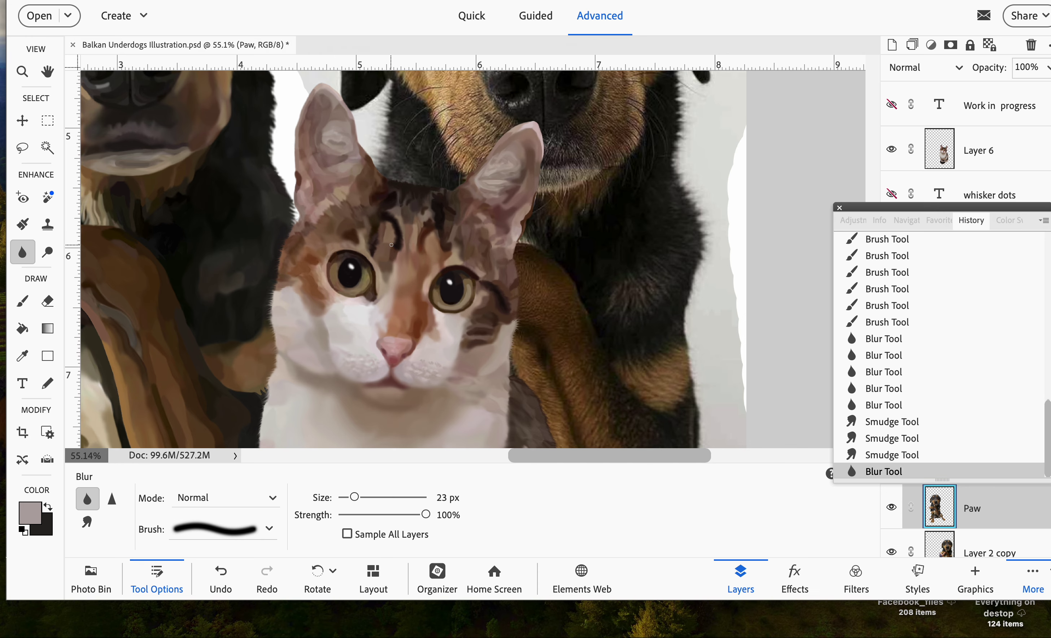
{"action": "scroll", "coordinate": [417, 261], "scroll_direction": "down", "scroll_amount": 10}
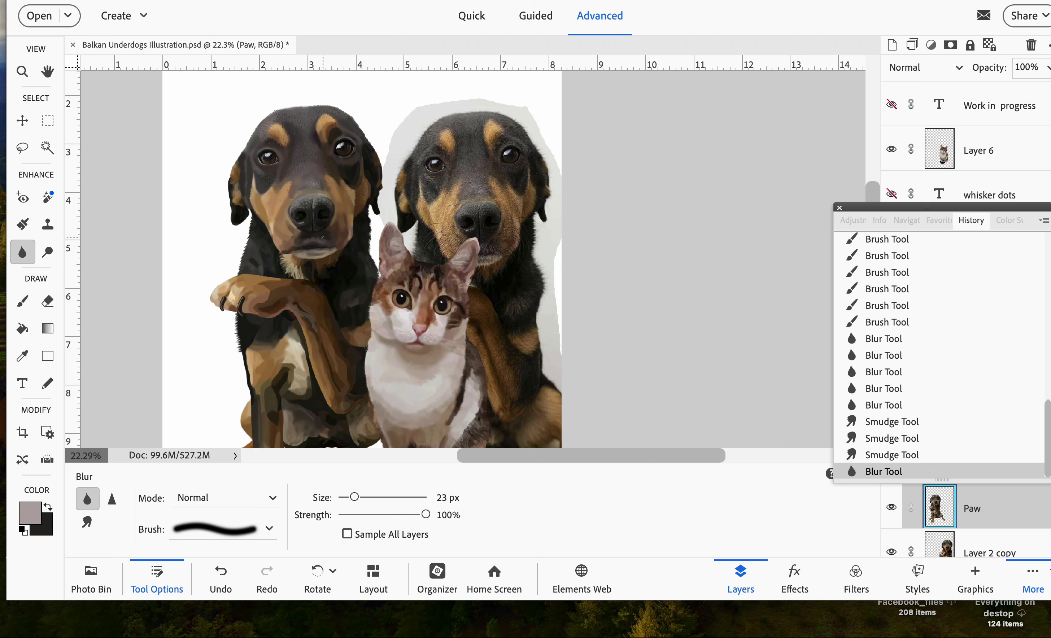
{"action": "left_click", "coordinate": [890, 150]}
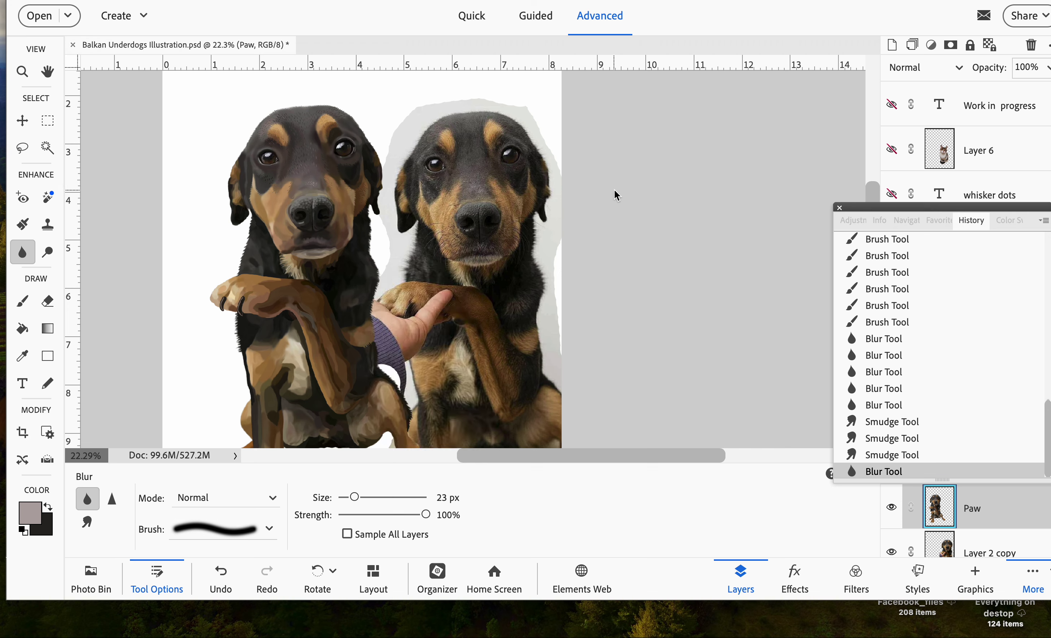